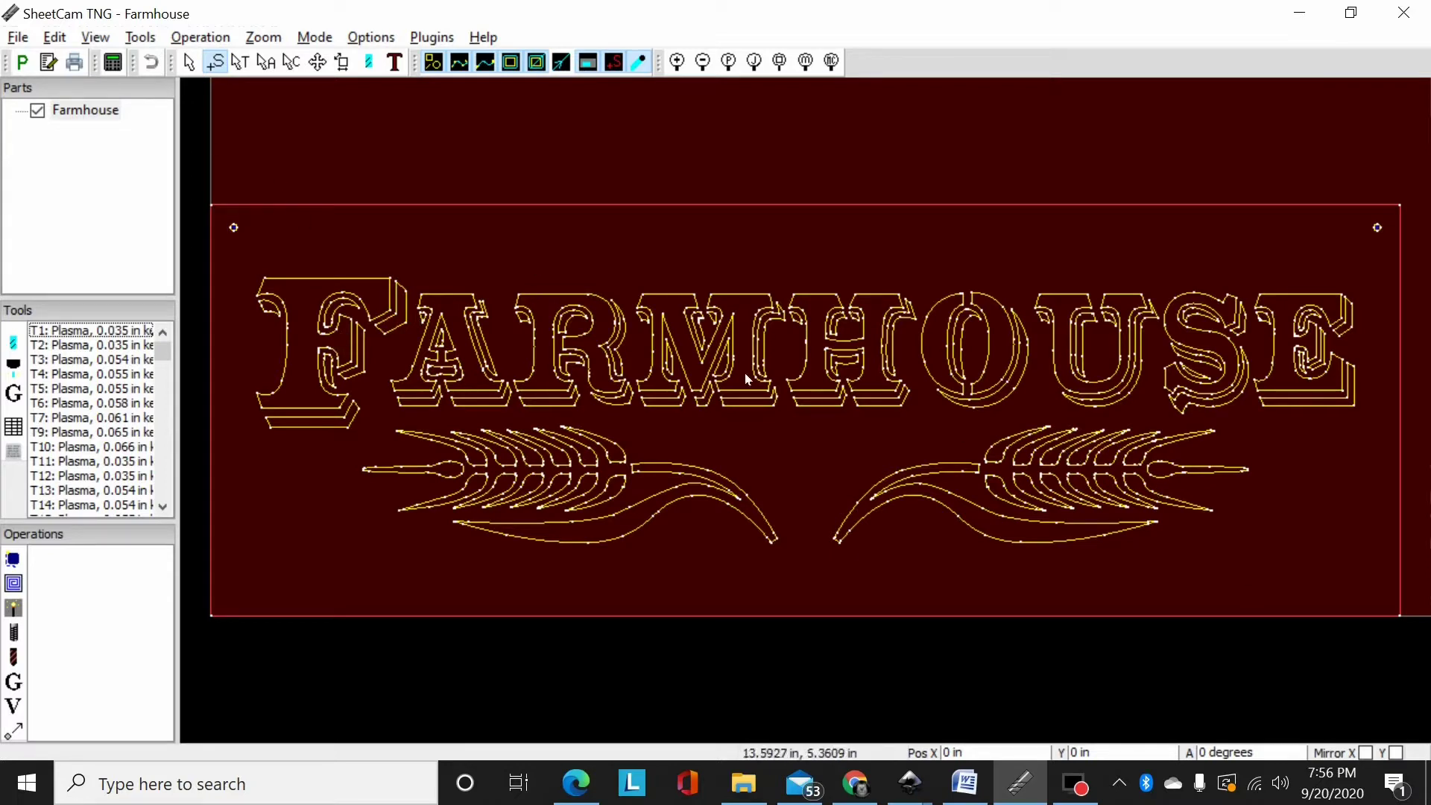
# Step: Add a Plasma cut operation with Outside Offset on layer white using tool T6000
pyautogui.scroll(2, 455, 334)
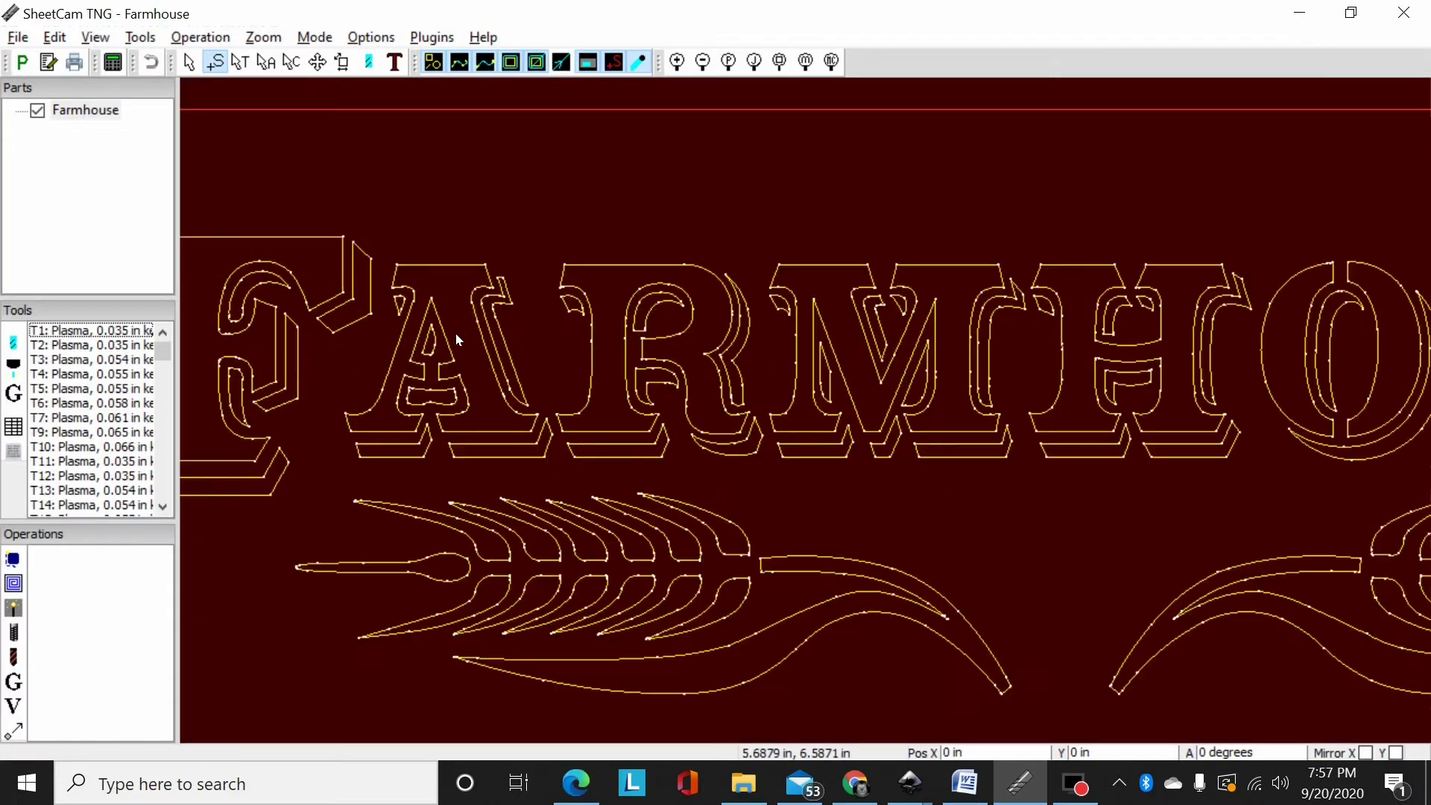
pyautogui.scroll(1, 454, 333)
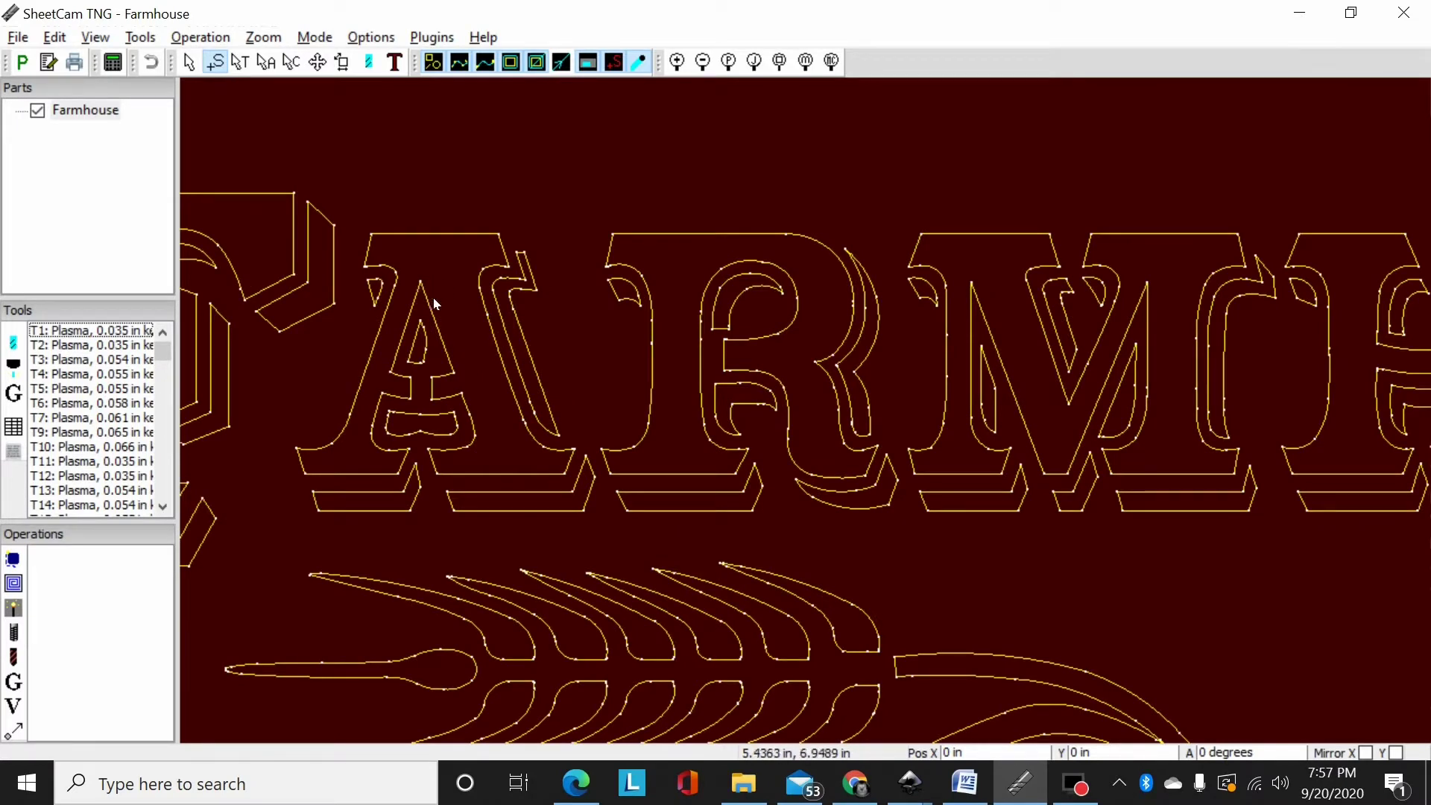
pyautogui.scroll(-1, 469, 341)
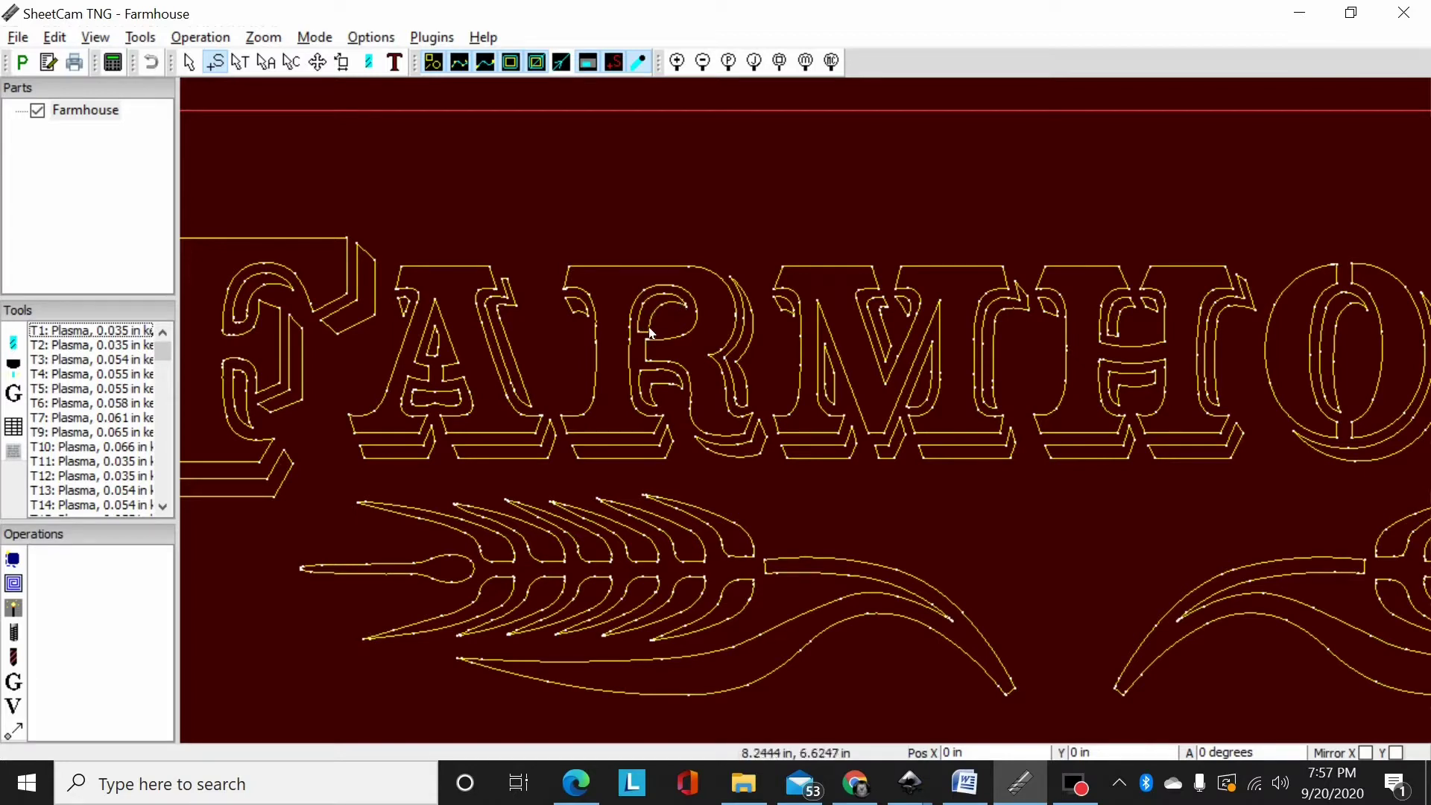
pyautogui.scroll(-2, 515, 338)
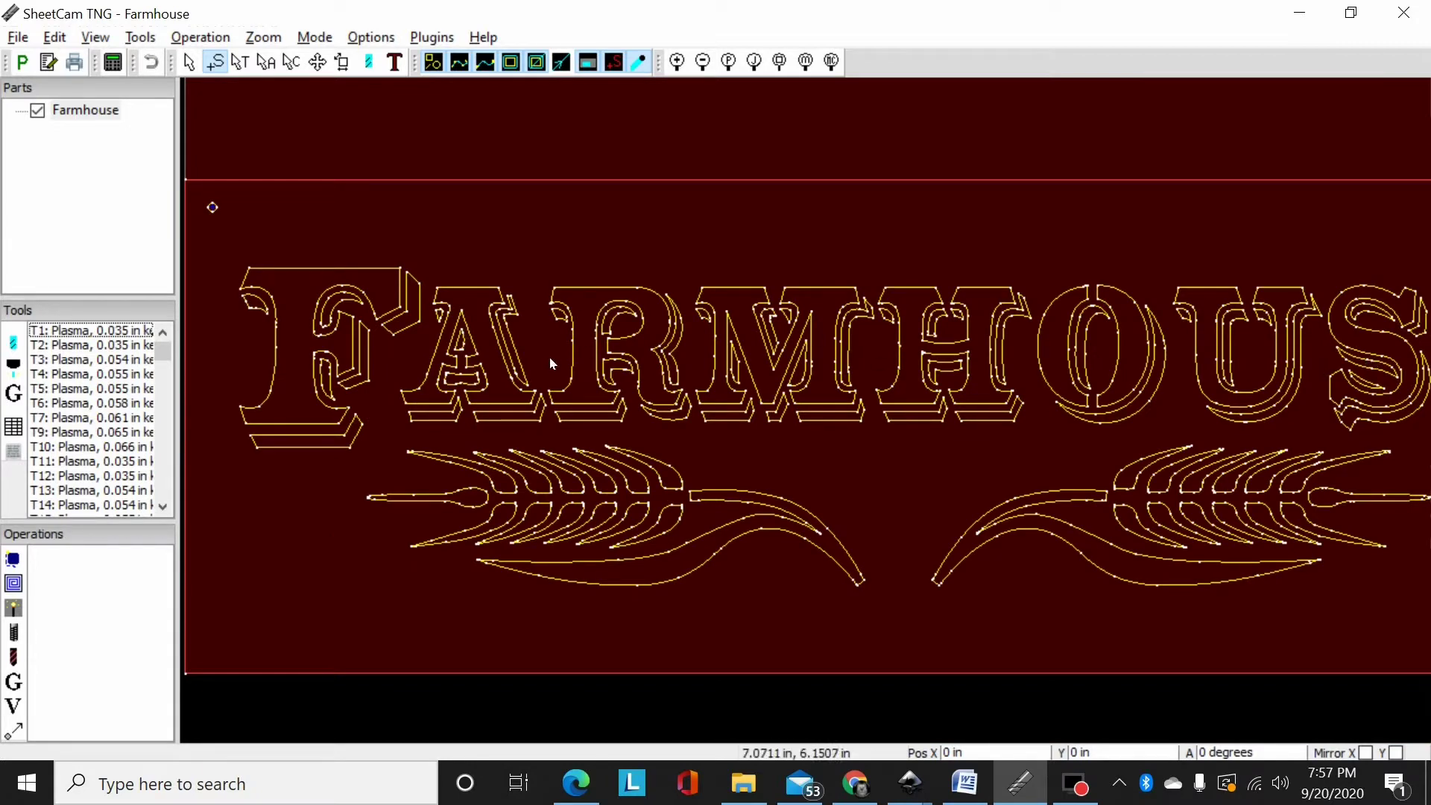
pyautogui.click(199, 37)
pyautogui.click(215, 107)
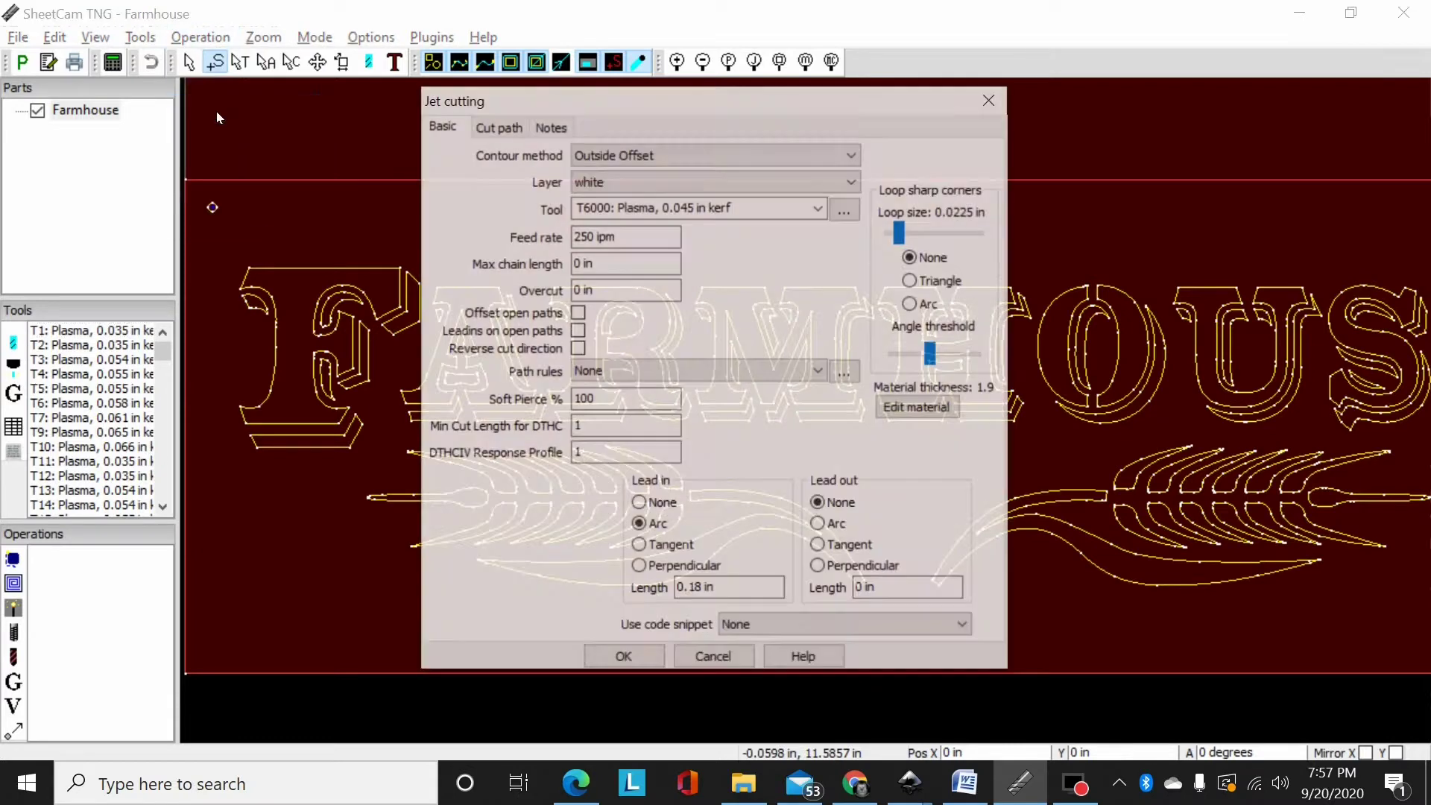
pyautogui.click(630, 660)
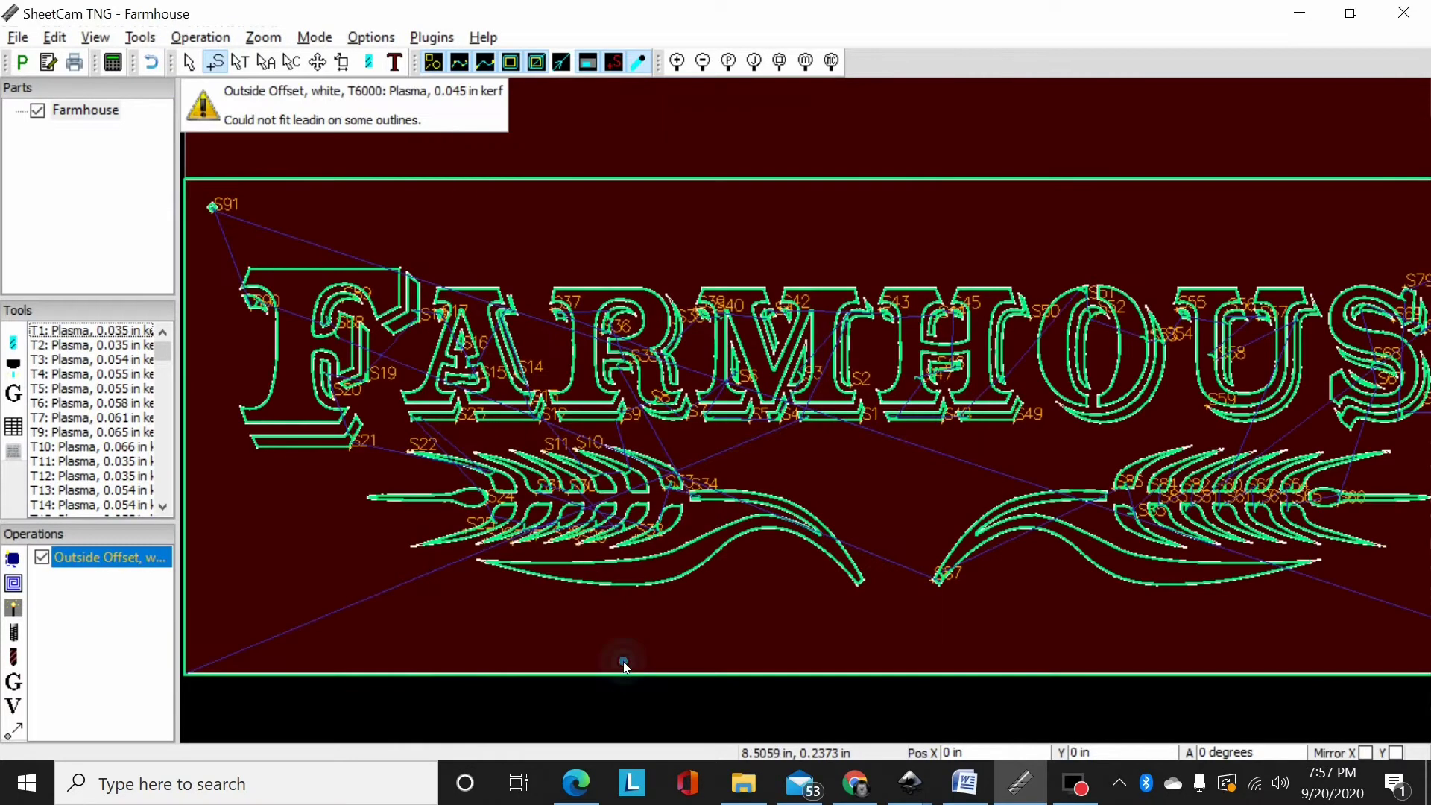
# Step: Inspect the generated toolpaths, then return to the Select tool and pan the view
pyautogui.scroll(-2, 396, 259)
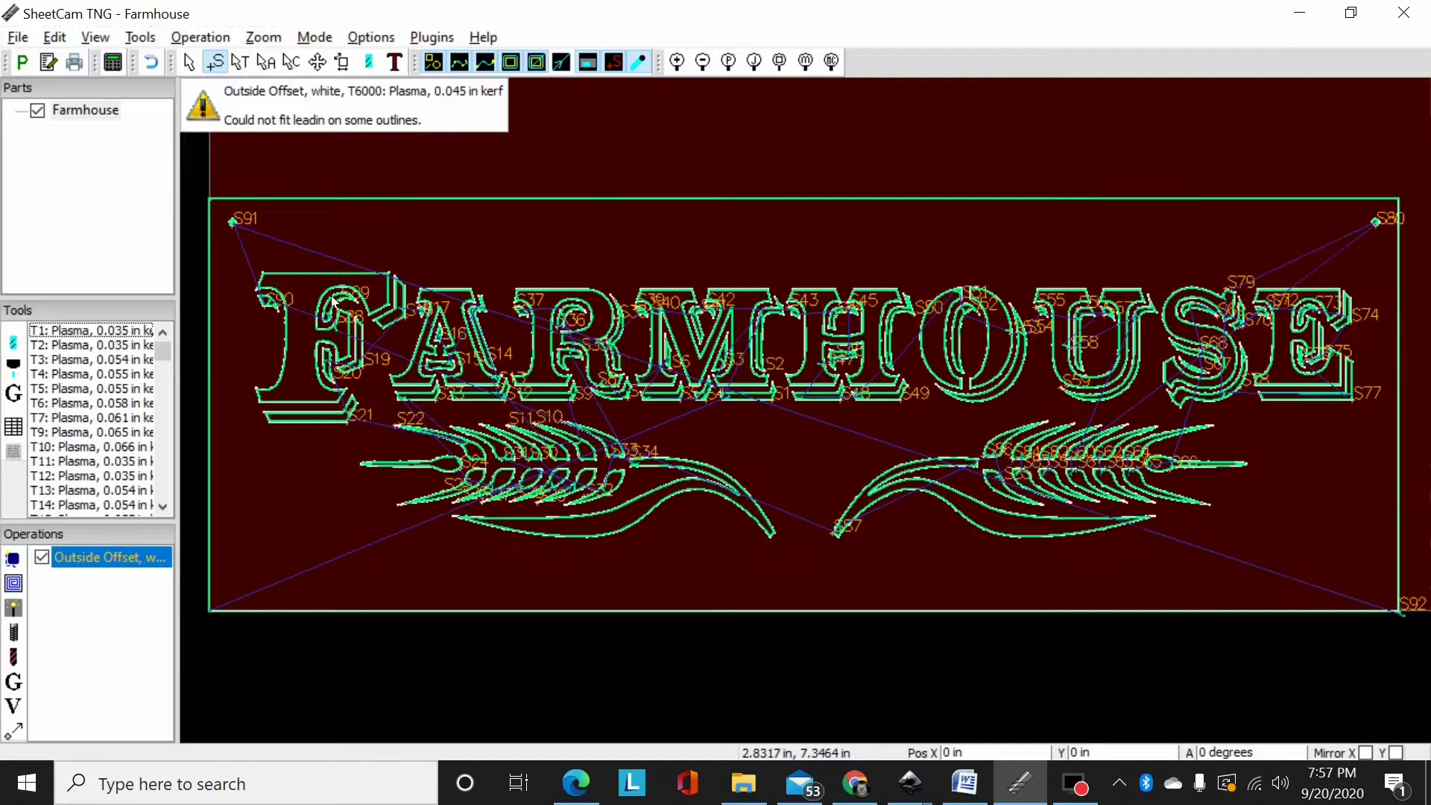
pyautogui.scroll(4, 332, 300)
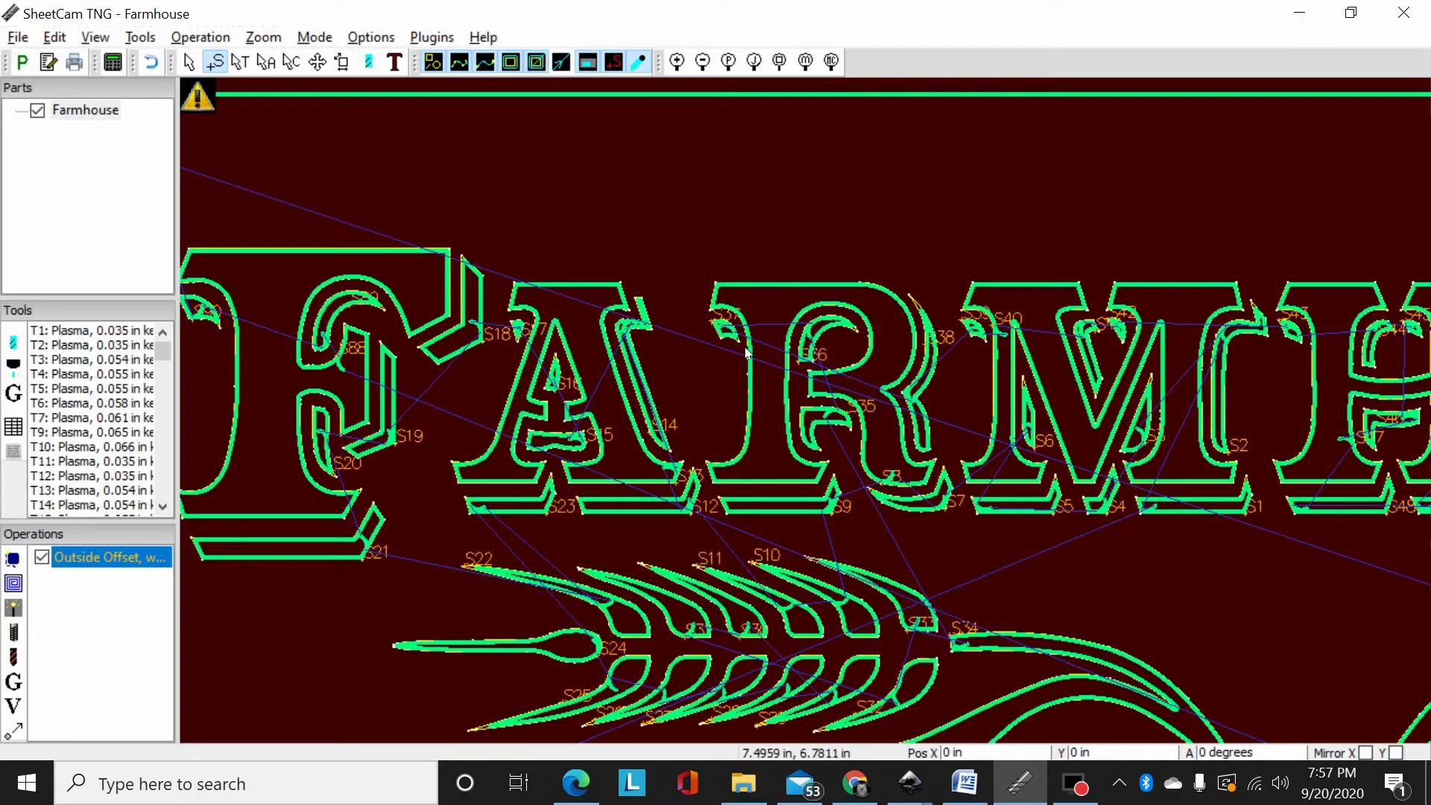
pyautogui.scroll(2, 747, 353)
pyautogui.scroll(-3, 527, 326)
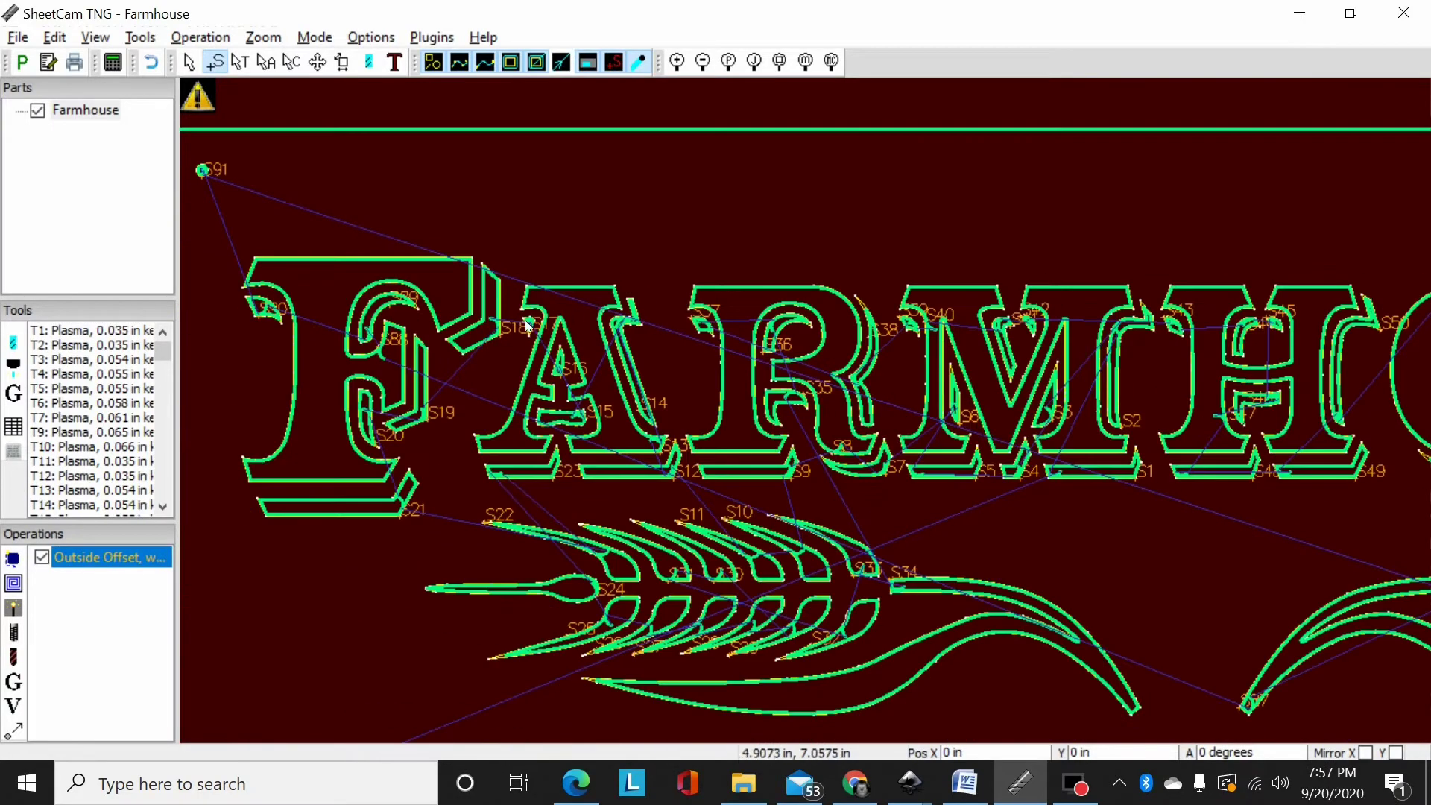
pyautogui.scroll(-1, 503, 334)
pyautogui.scroll(-2, 490, 362)
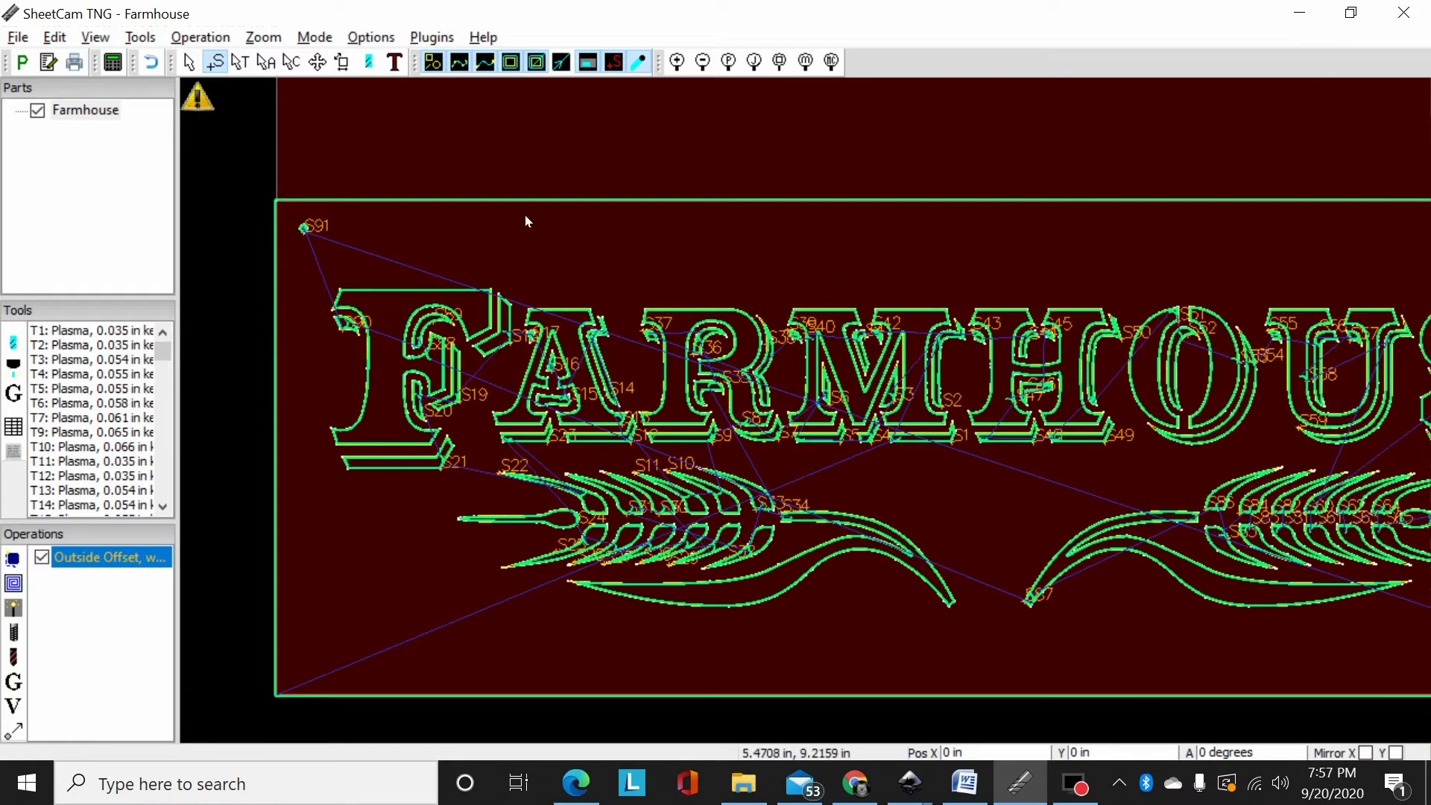
pyautogui.click(190, 62)
pyautogui.moveTo(672, 266); pyautogui.dragTo(606, 254, button='middle')
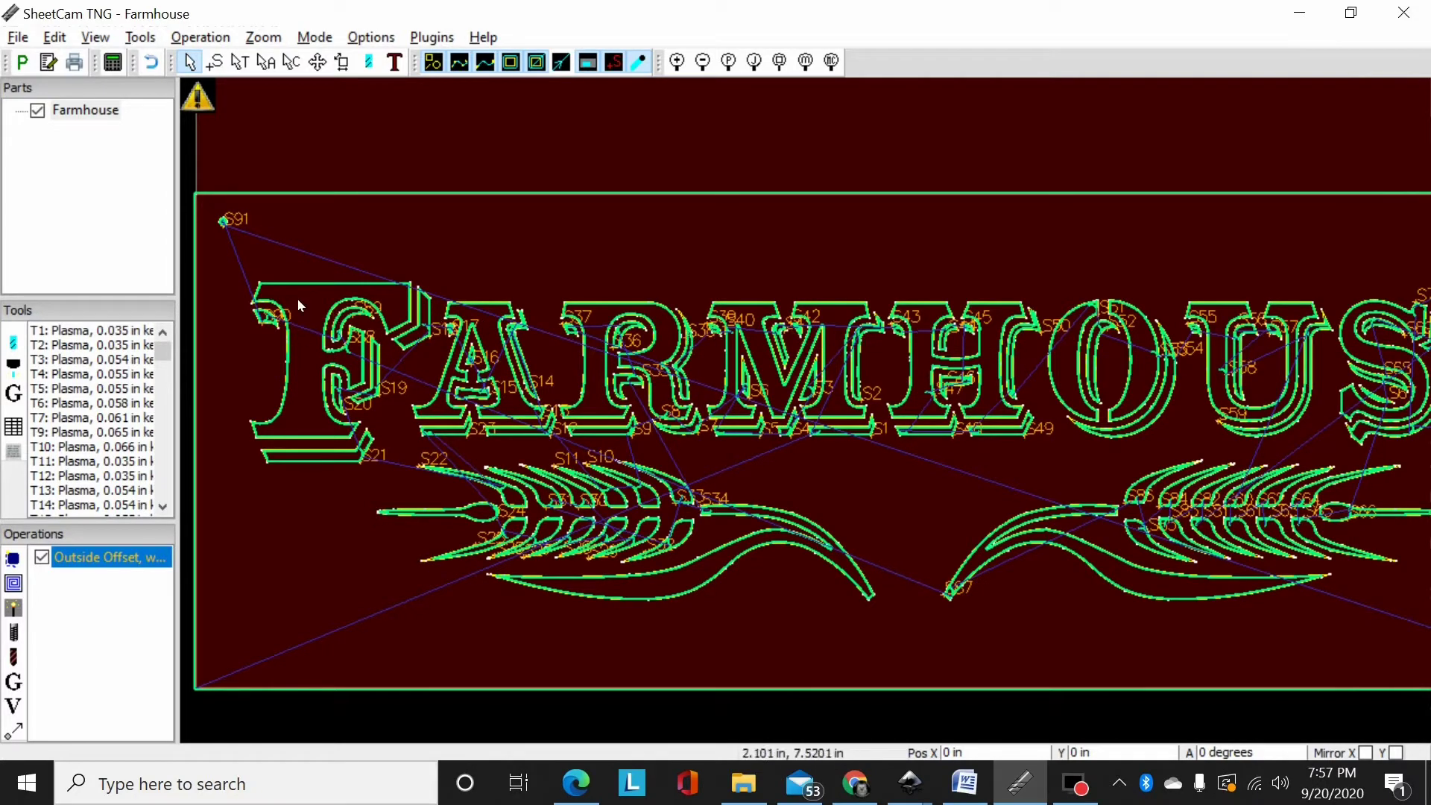
# Step: With Edit start points, relocate the start points on the F and A outlines
pyautogui.click(217, 64)
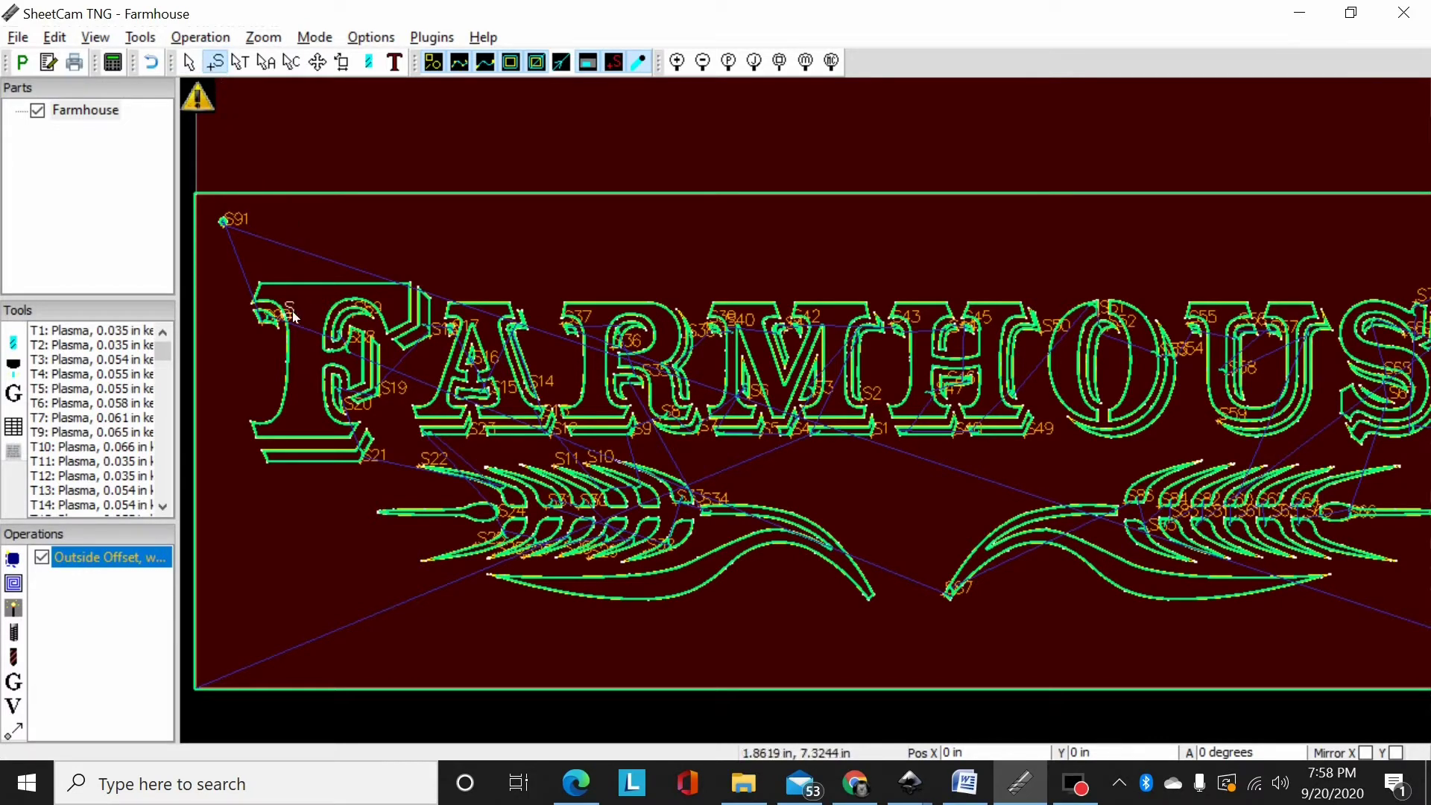
pyautogui.scroll(-2, 295, 309)
pyautogui.scroll(5, 295, 309)
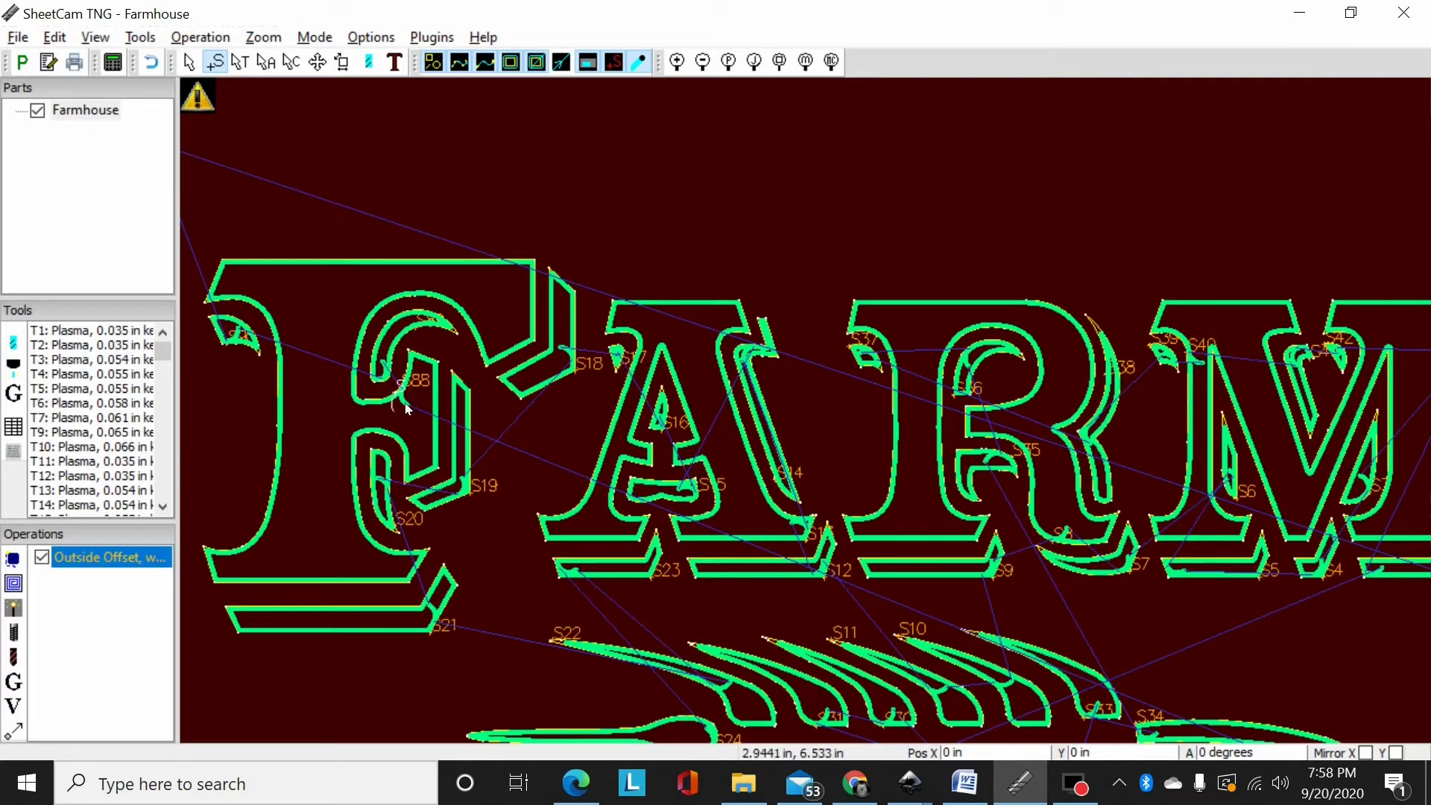
pyautogui.click(257, 294)
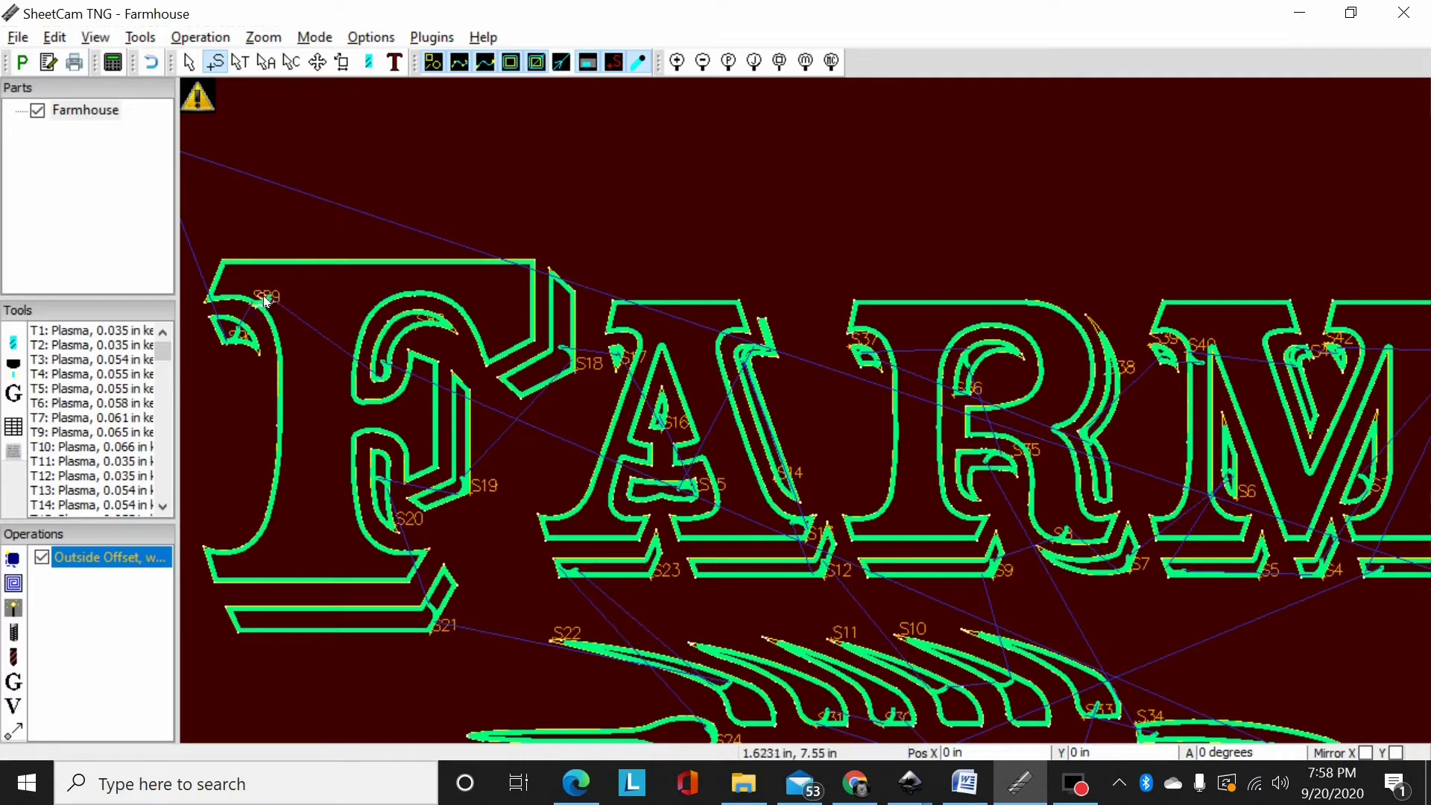
pyautogui.scroll(-3, 266, 300)
pyautogui.scroll(1, 340, 306)
pyautogui.scroll(-1, 343, 313)
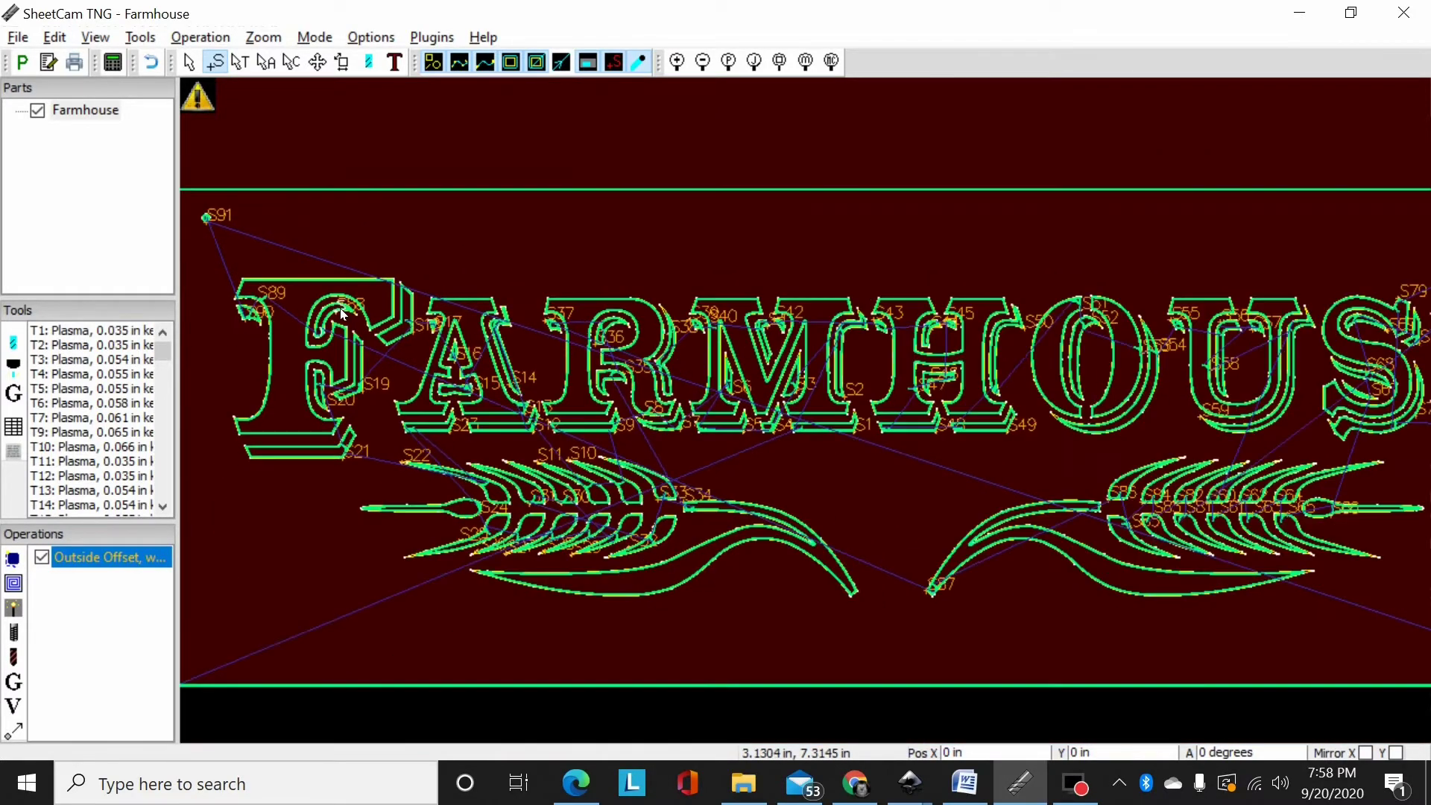
pyautogui.scroll(2, 288, 308)
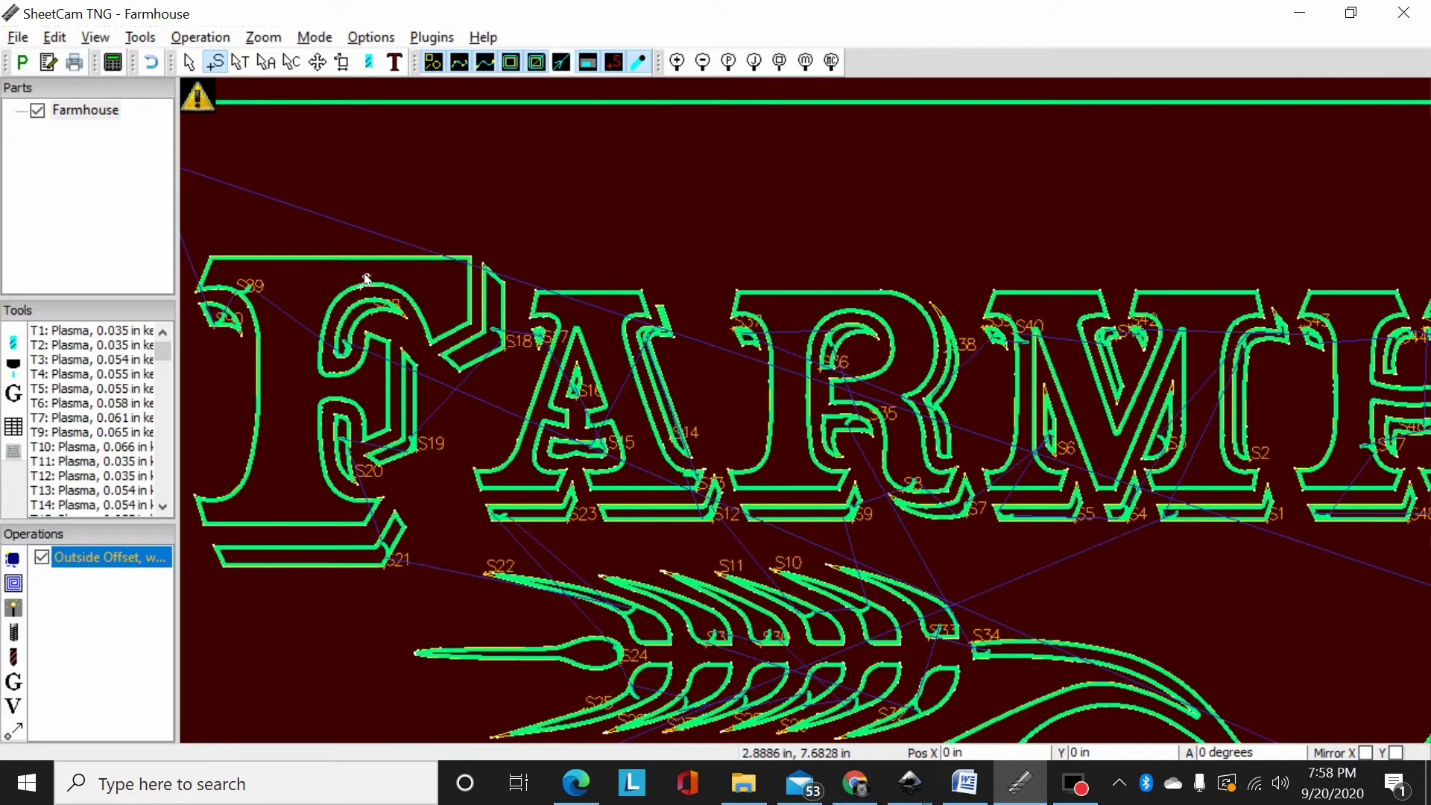
pyautogui.click(554, 316)
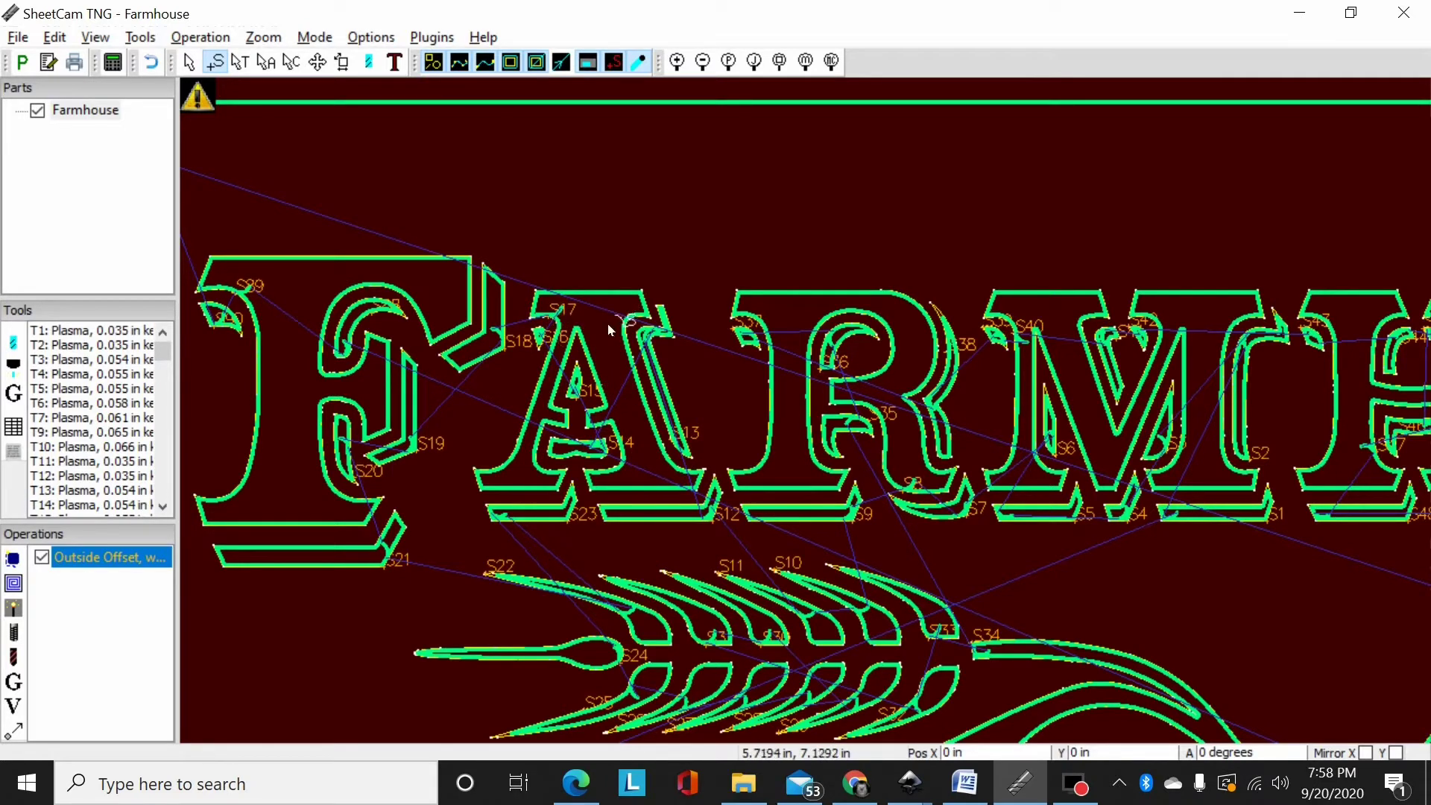
# Step: Move start point S92 to the board's top-right corner and reset the F outline's start
pyautogui.scroll(-2, 311, 324)
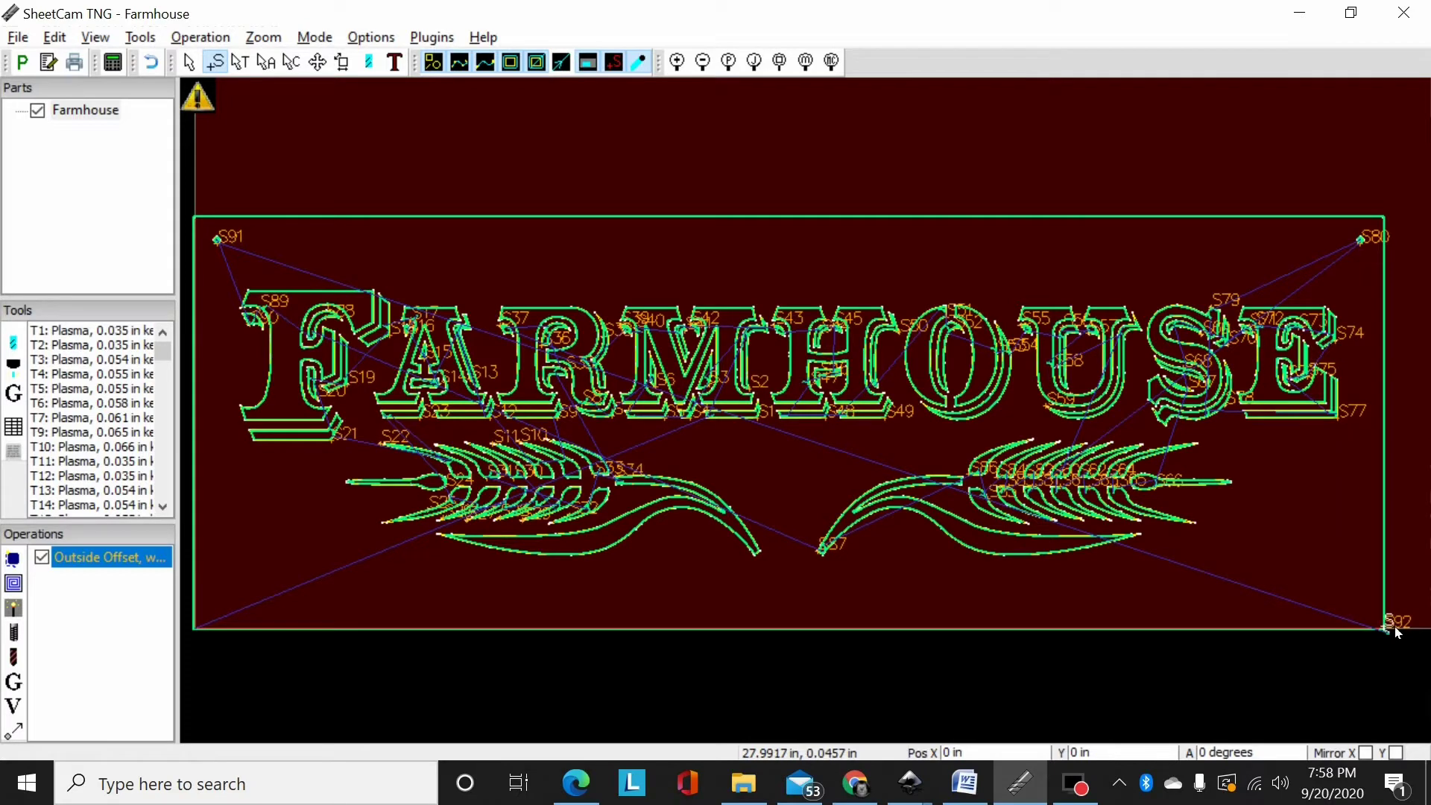
pyautogui.hscroll(1, 1413, 349)
pyautogui.click(1381, 206)
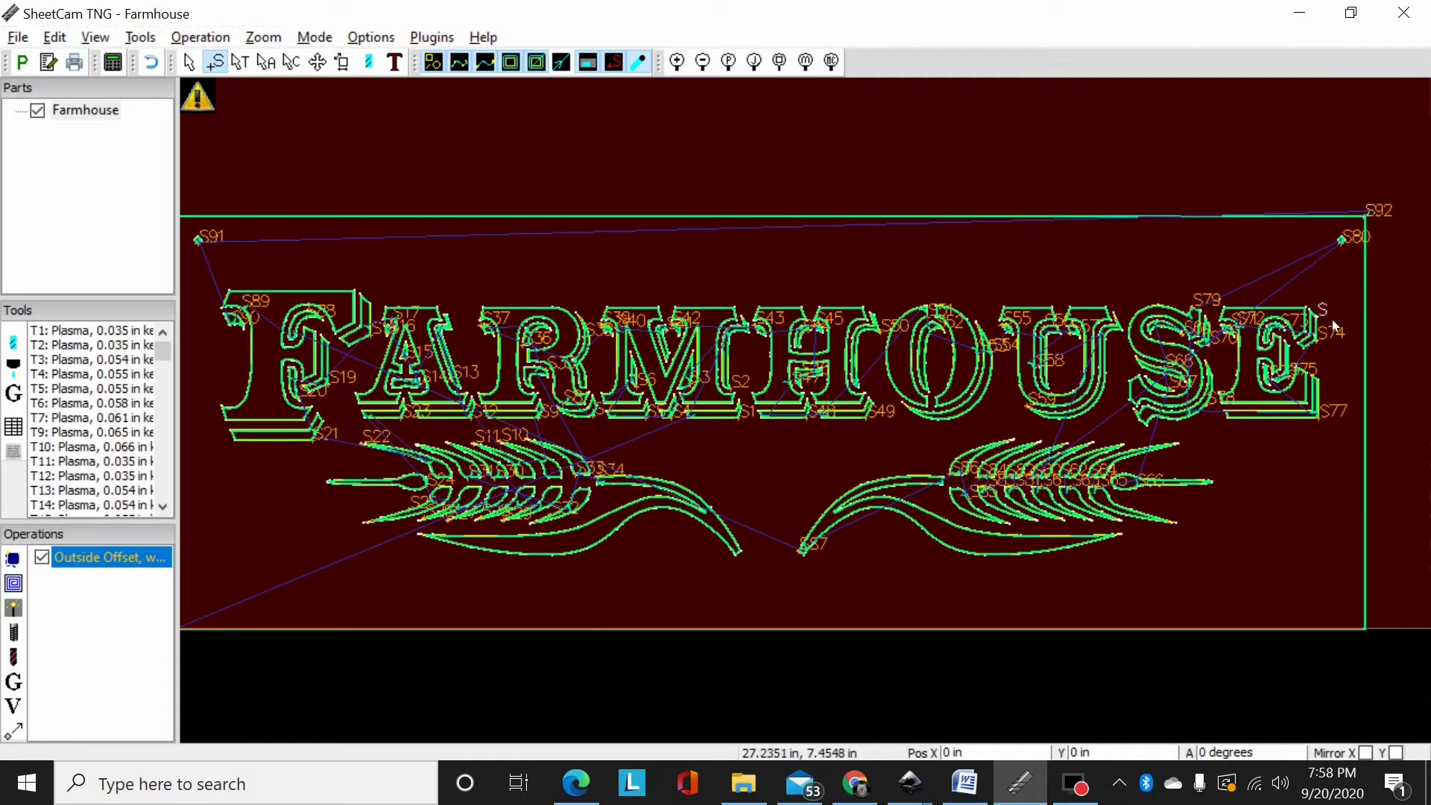
pyautogui.click(258, 304)
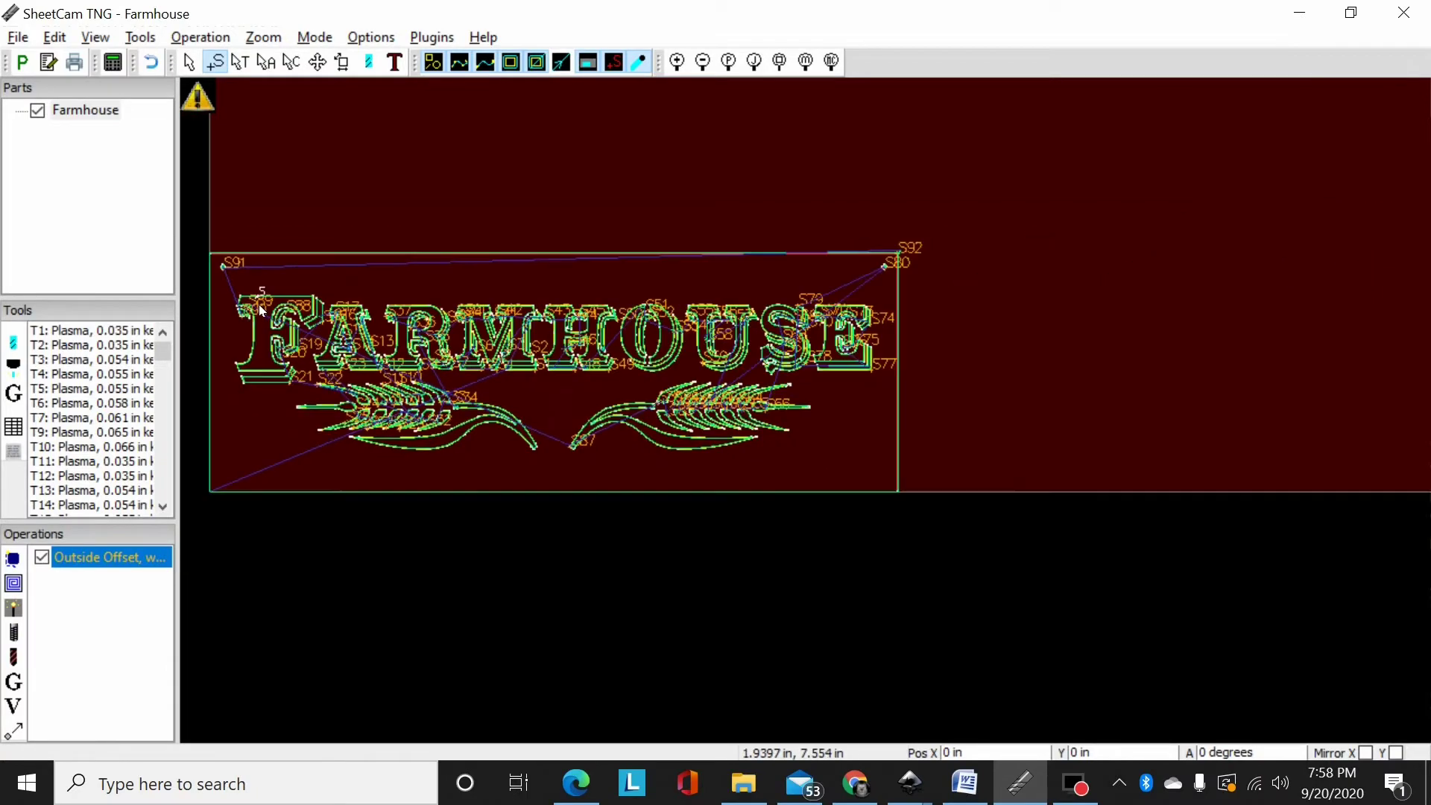
pyautogui.scroll(2, 259, 302)
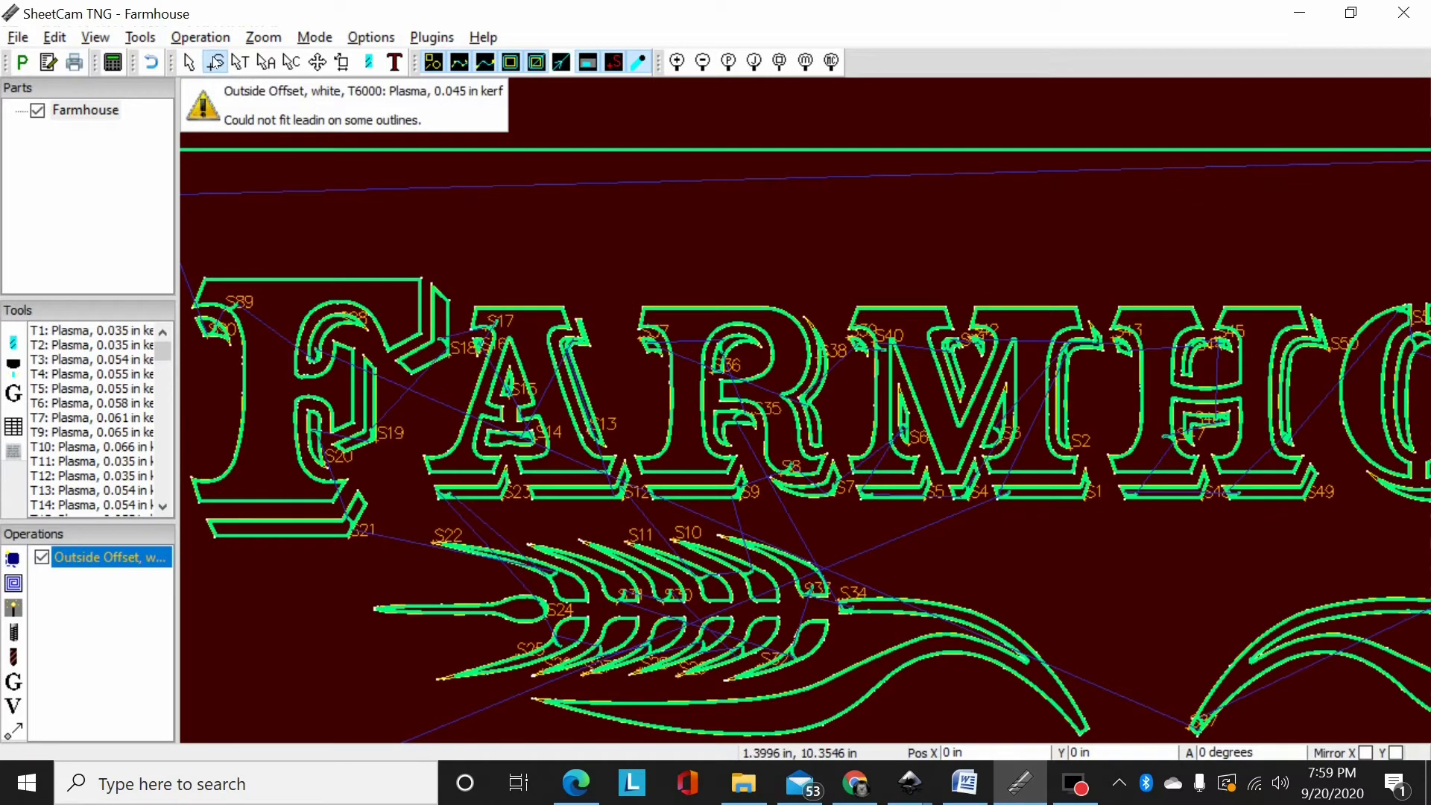
# Step: Begin manual resequencing with the F outline as cut S1, turning off automatic optimisation
pyautogui.rightClick(306, 286)
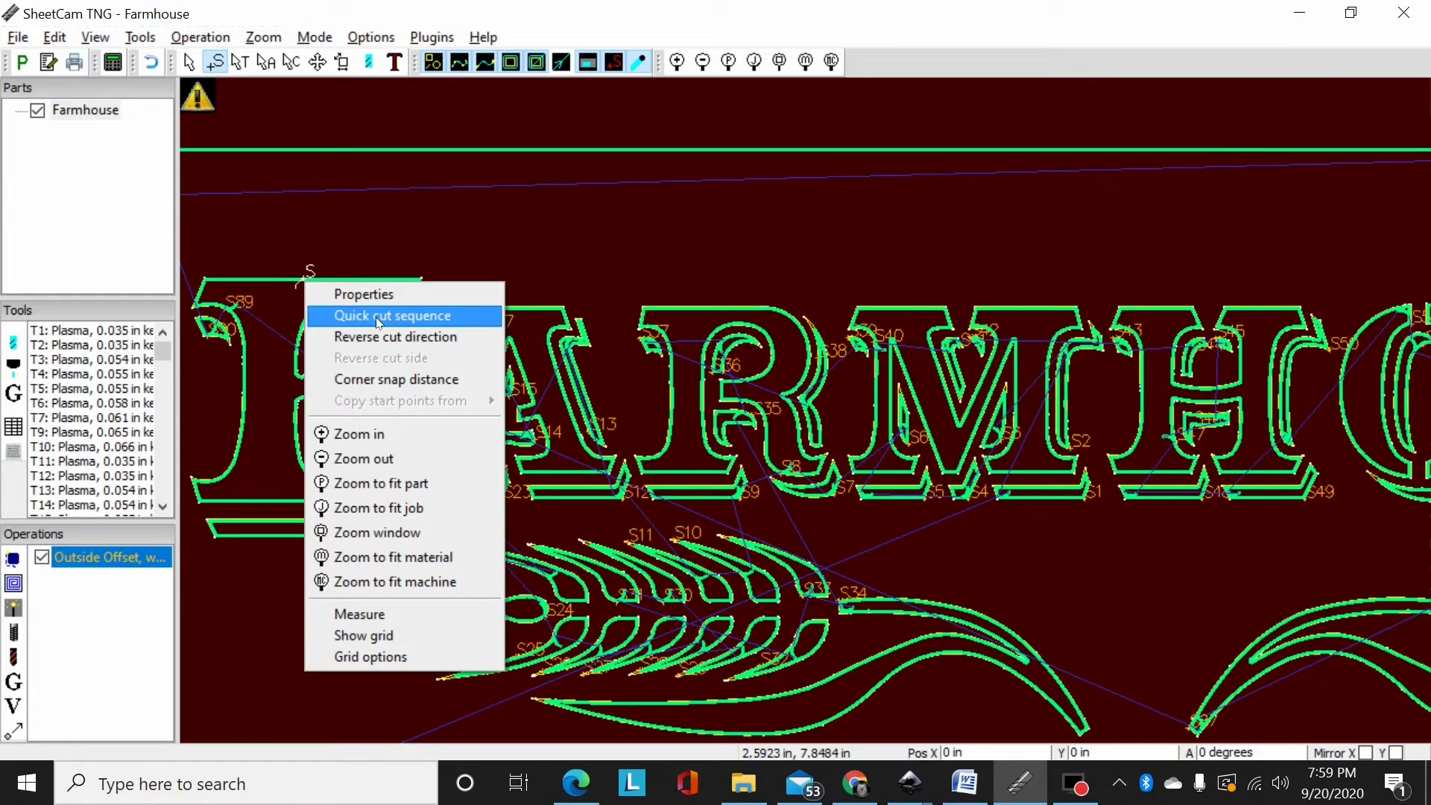
pyautogui.click(450, 315)
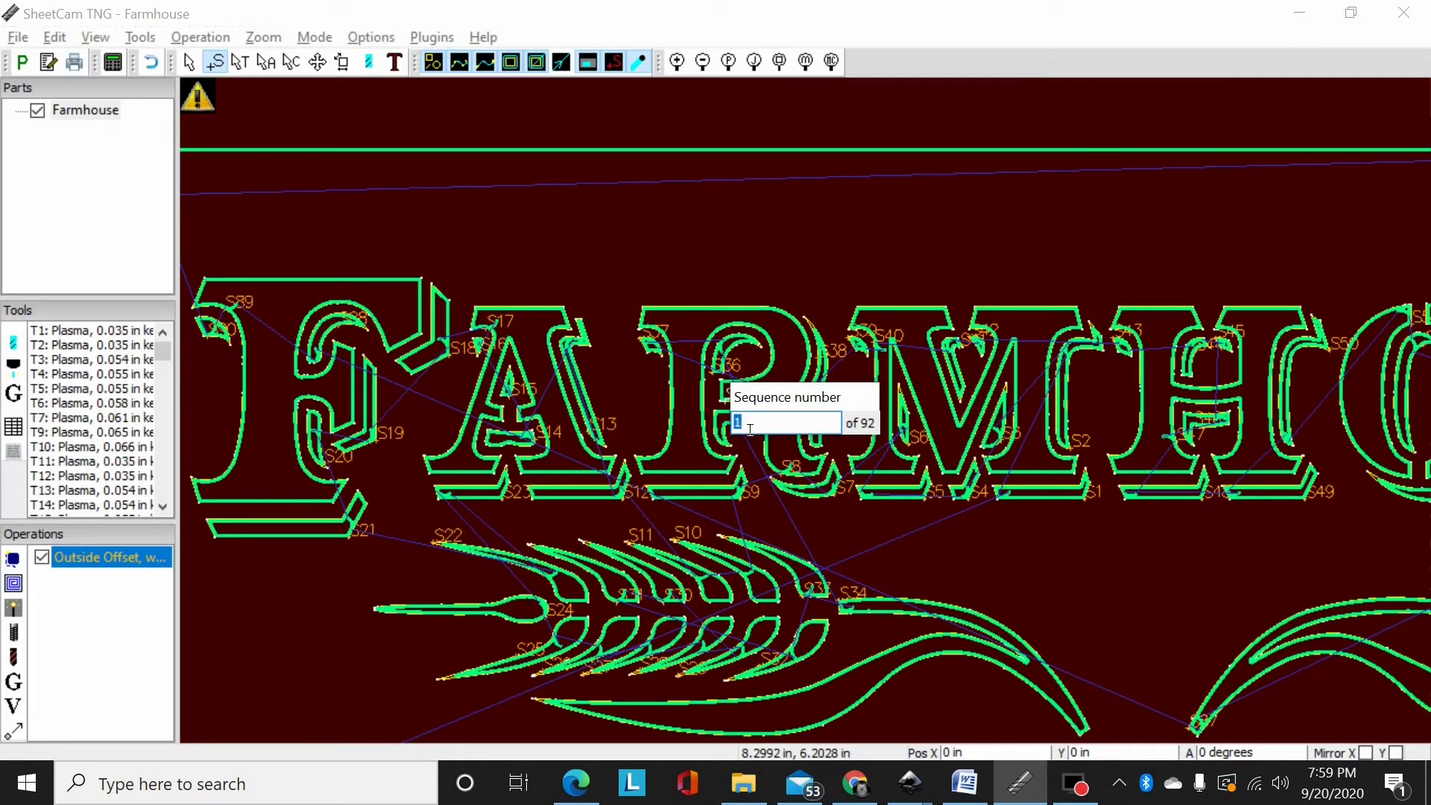
pyautogui.click(235, 304)
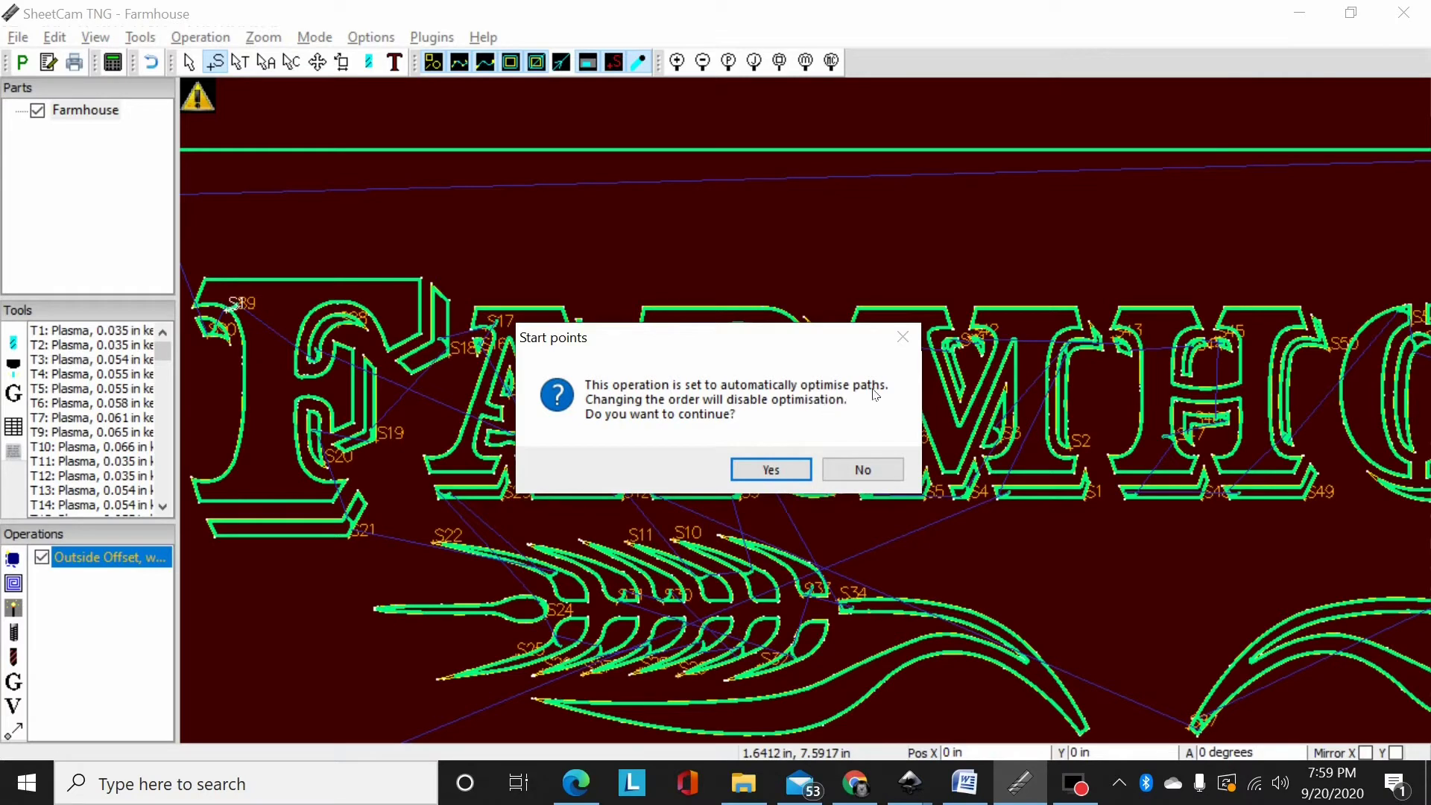
pyautogui.click(775, 469)
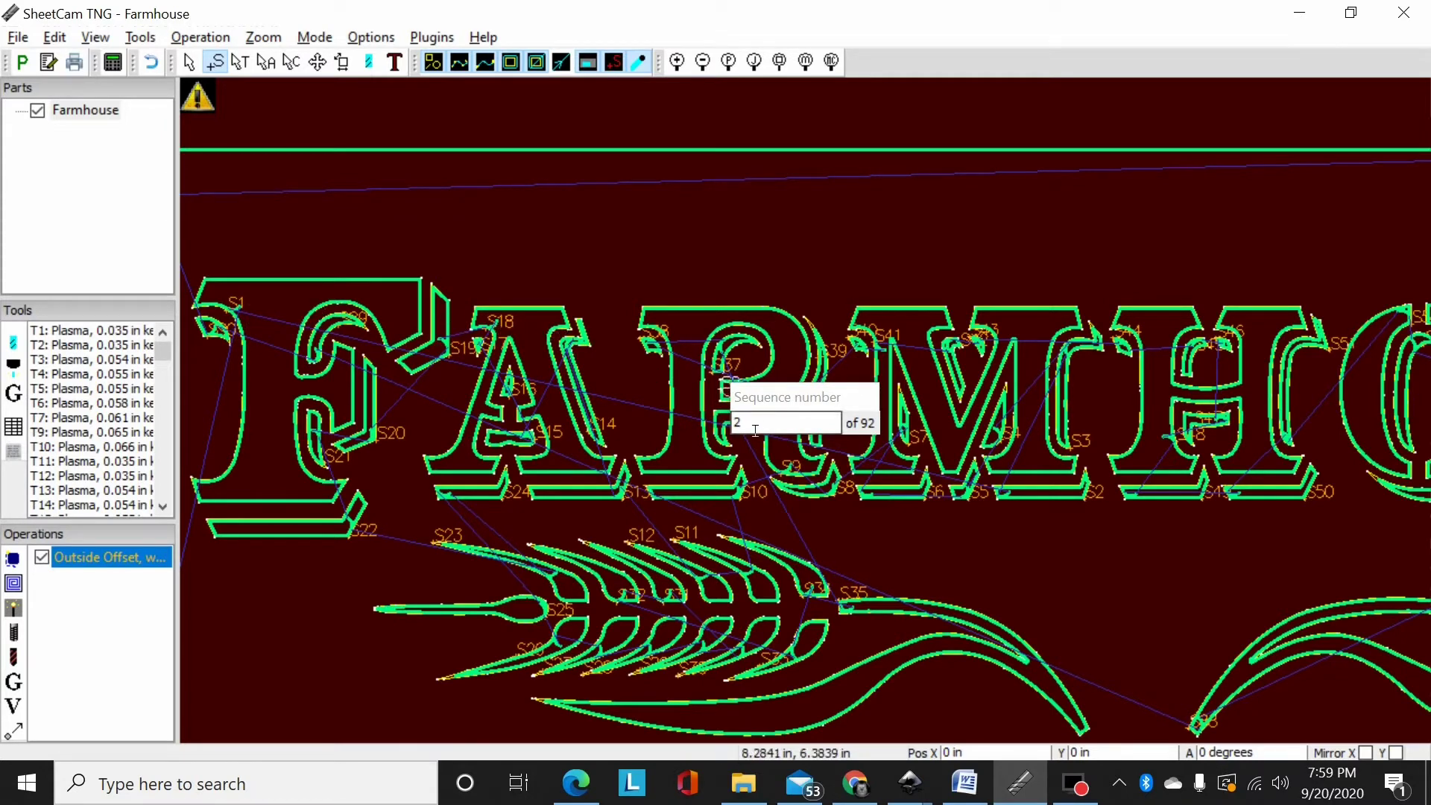
# Step: Sequence the remaining large letter outlines A, R, M, O, U, S and others as S2–S10
pyautogui.click(494, 322)
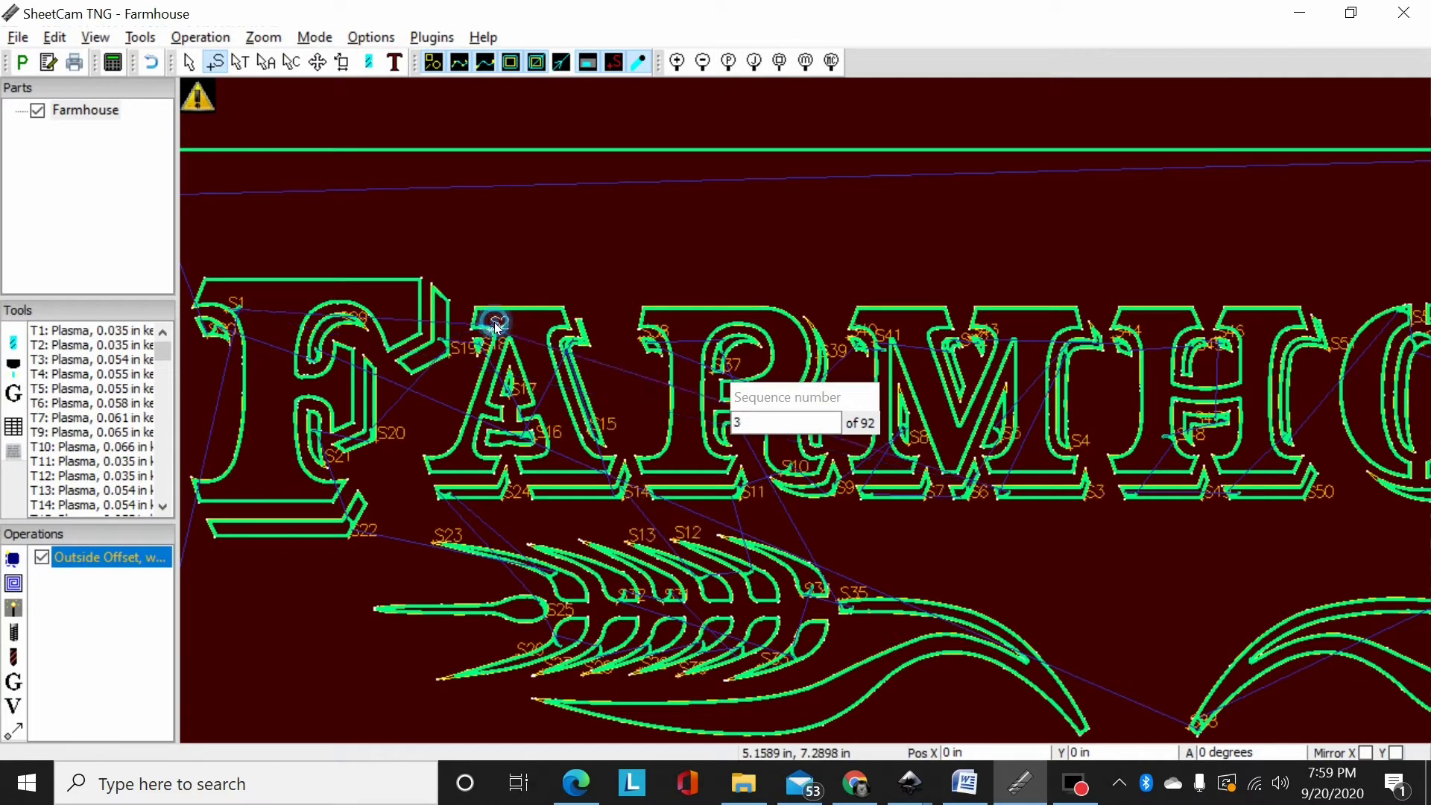
pyautogui.click(669, 335)
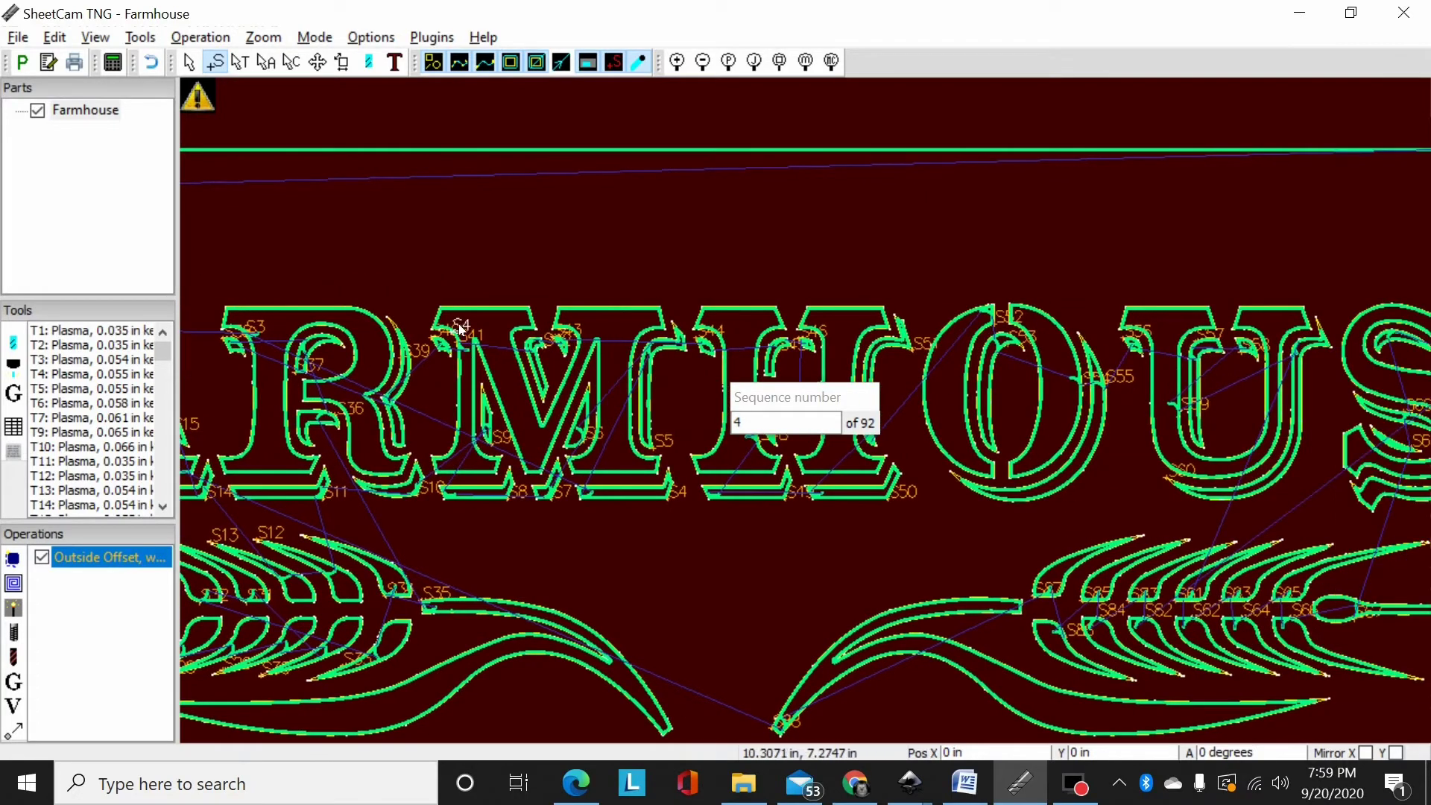
pyautogui.click(459, 328)
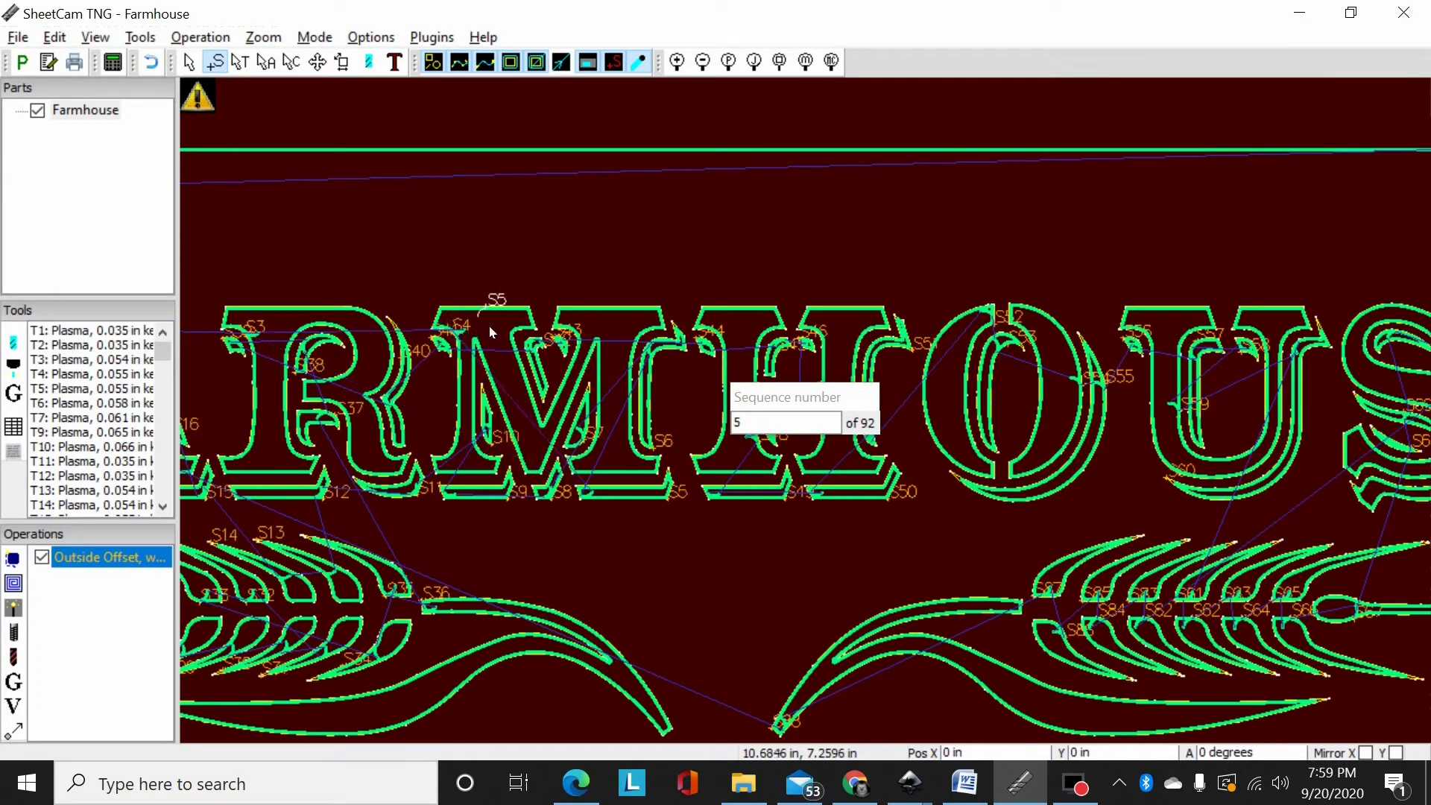
pyautogui.click(721, 331)
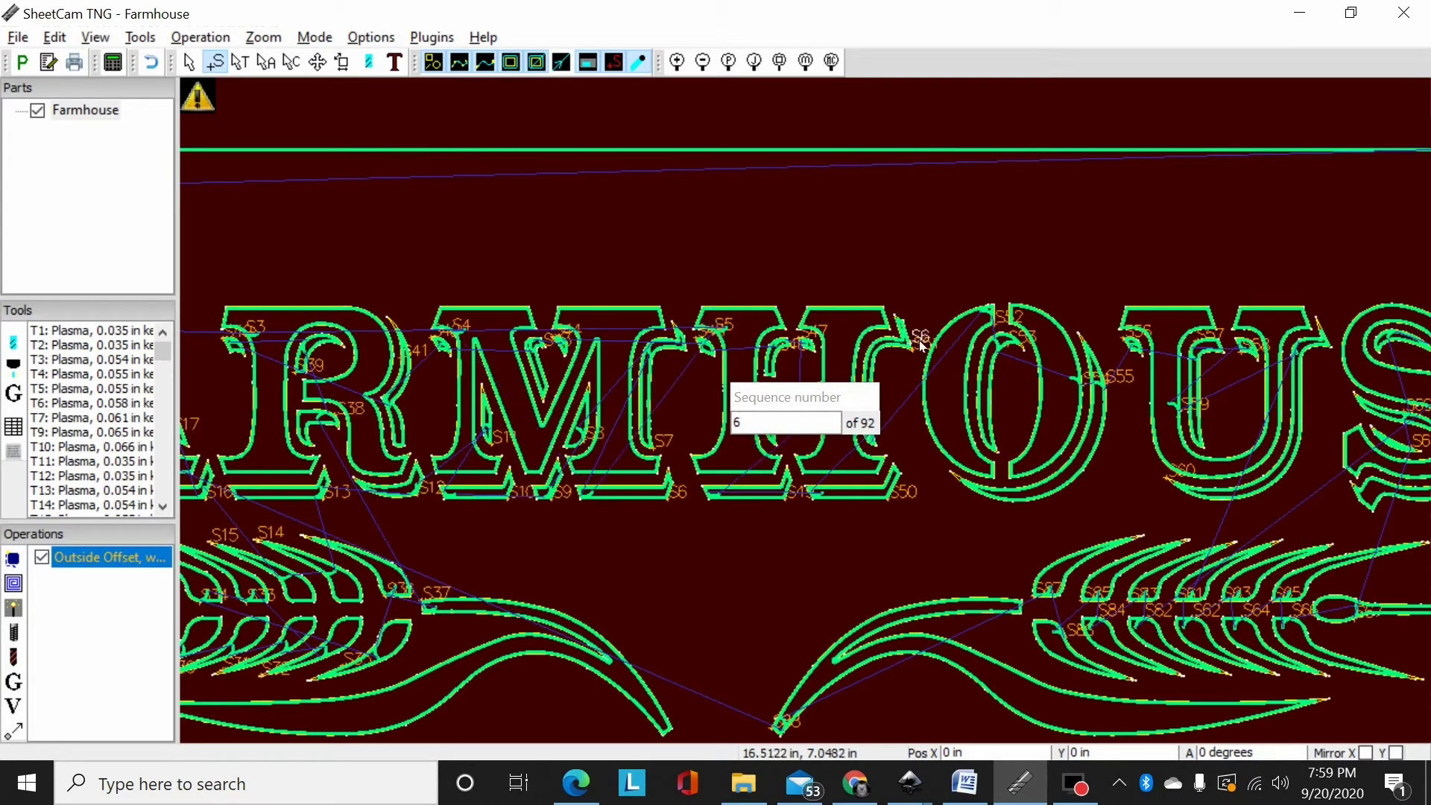
pyautogui.click(994, 318)
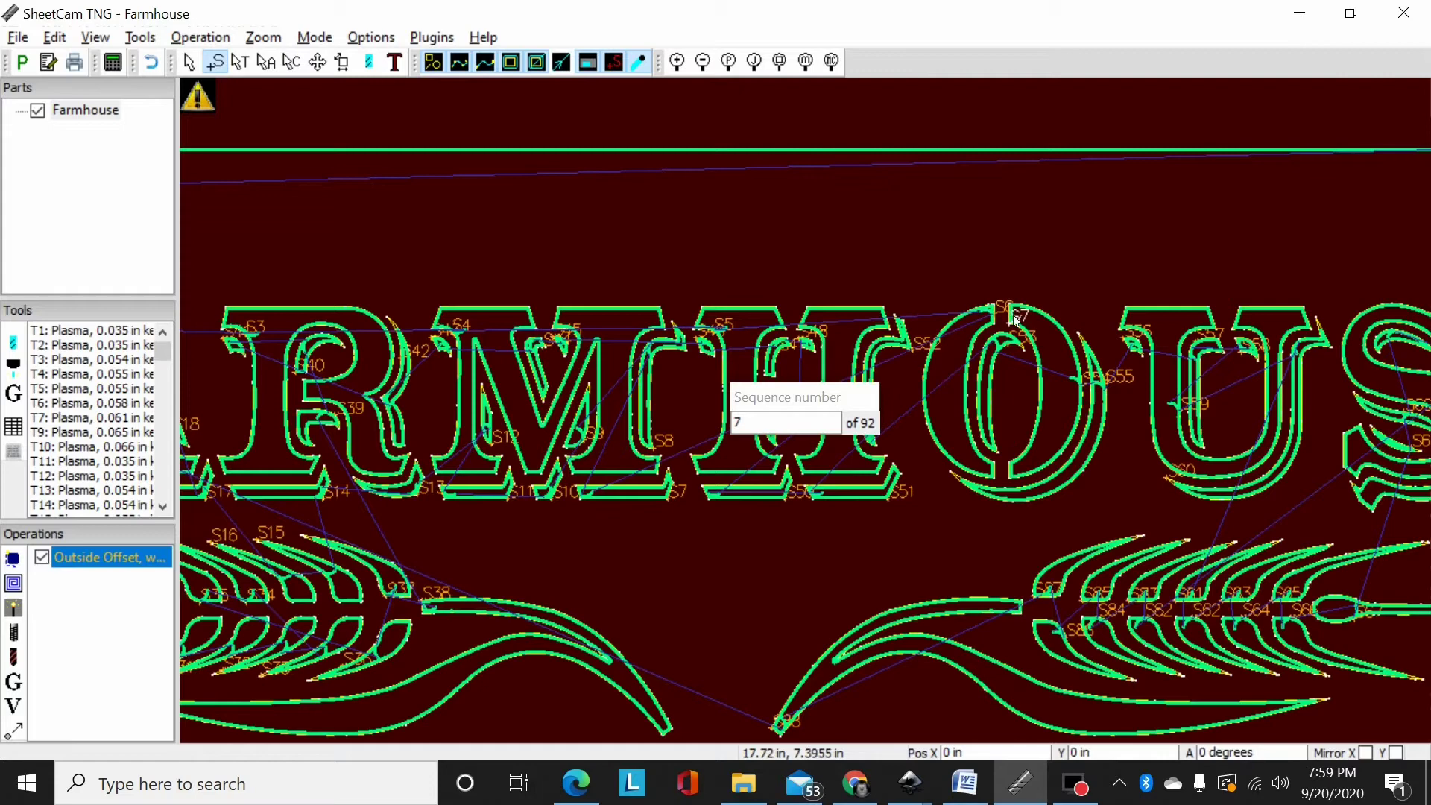
pyautogui.click(1075, 383)
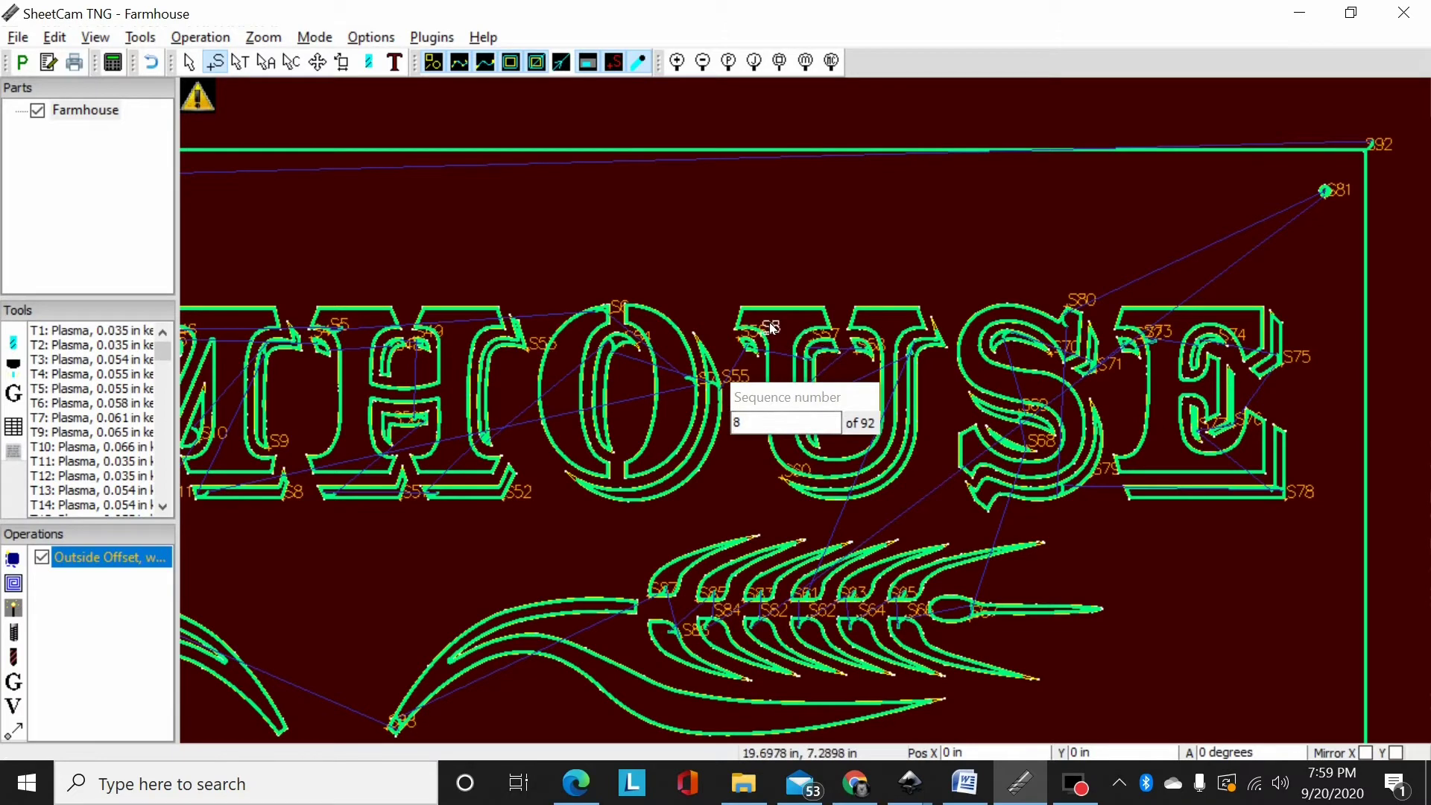
pyautogui.click(765, 327)
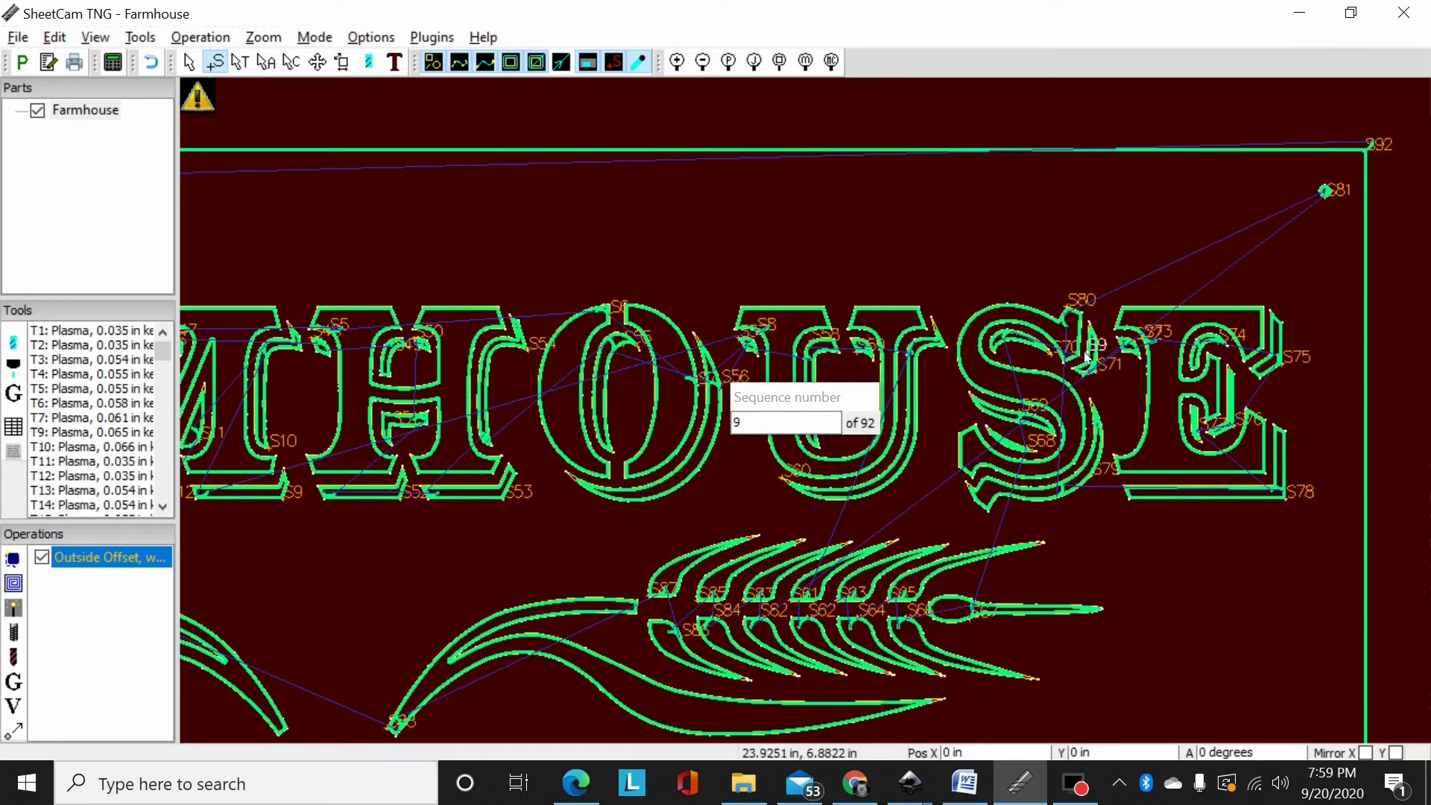
pyautogui.scroll(1, 1085, 348)
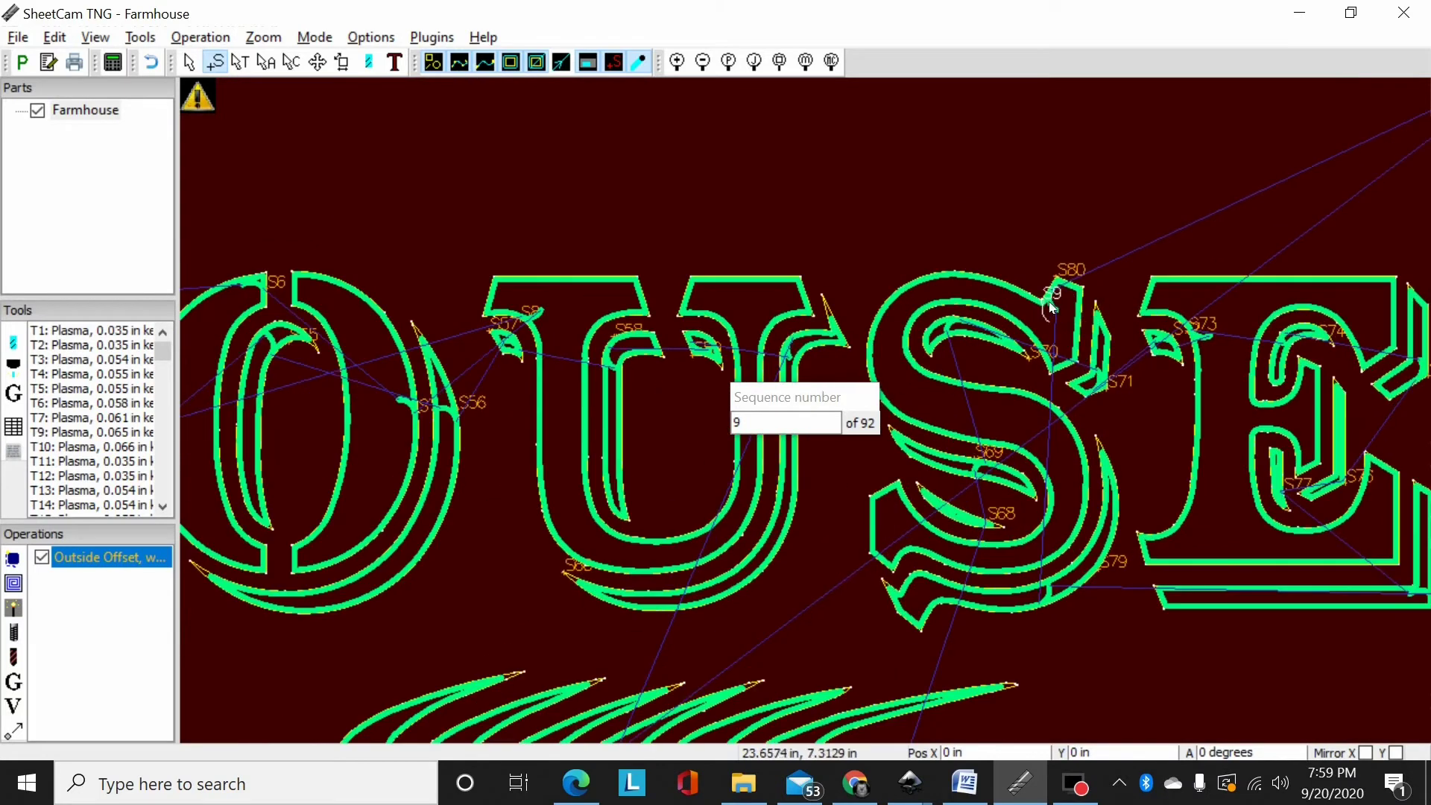
pyautogui.click(1054, 304)
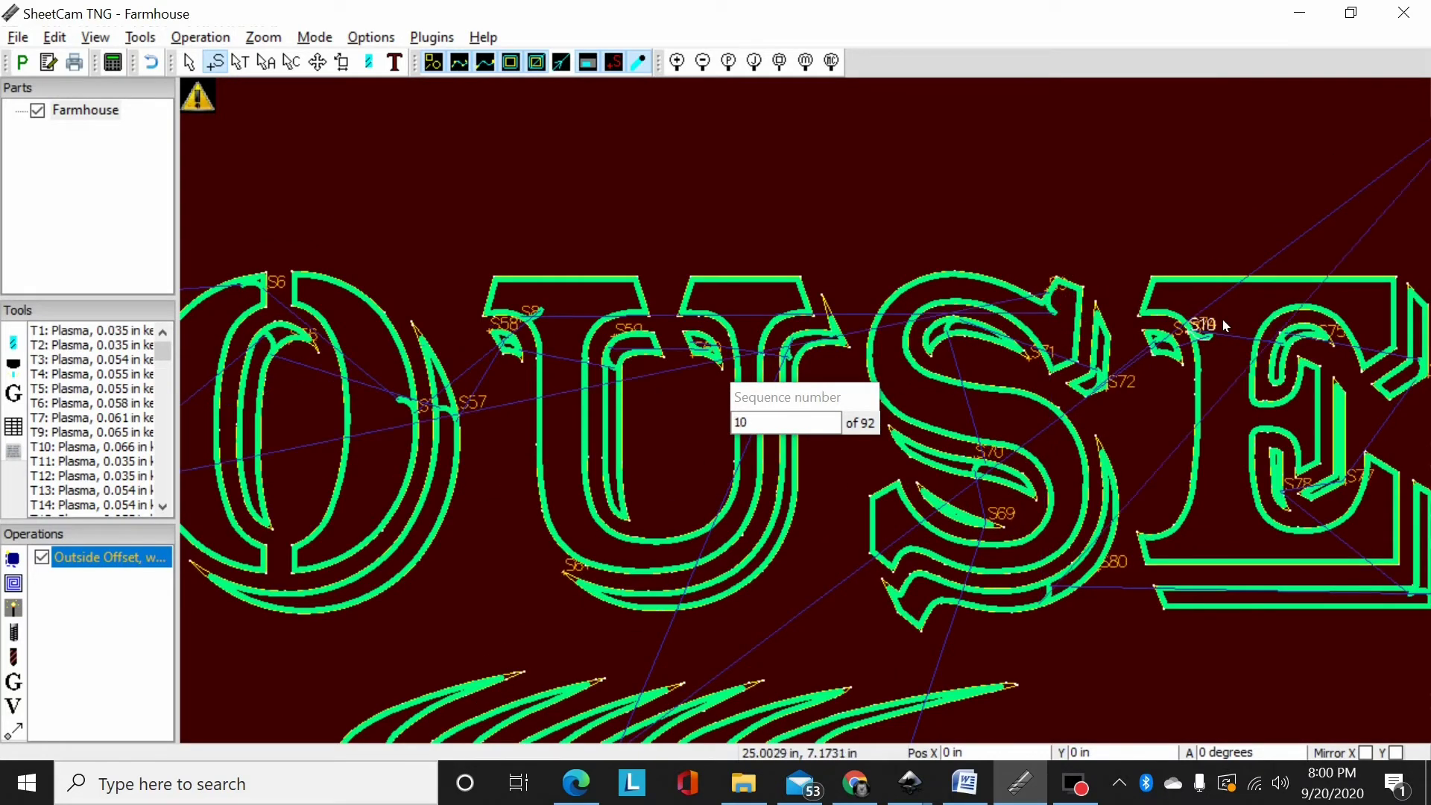
pyautogui.click(1209, 320)
pyautogui.scroll(-3, 309, 382)
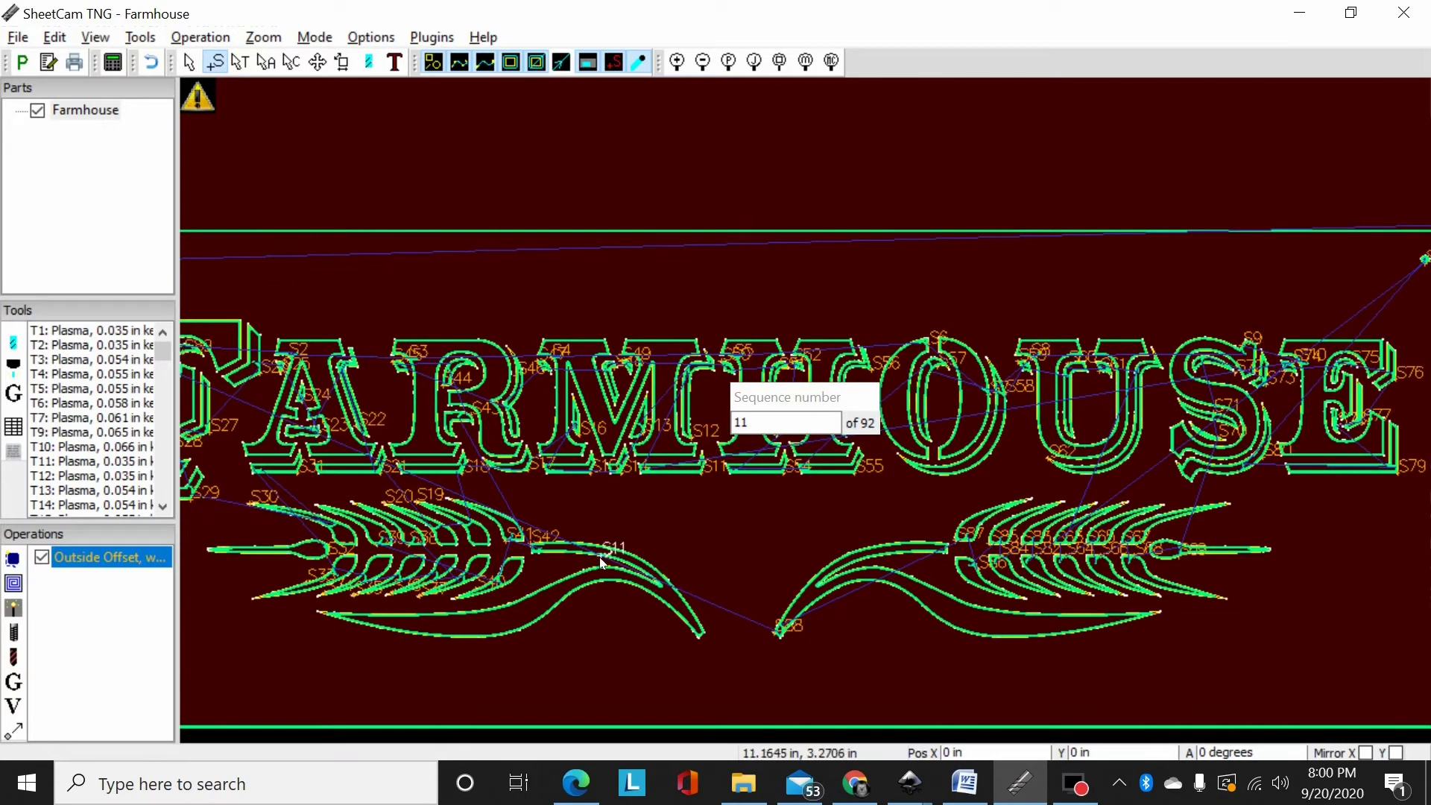
# Step: Sequence the left wheat stem as S11 and the right stem and tip as S12–S13
pyautogui.click(537, 543)
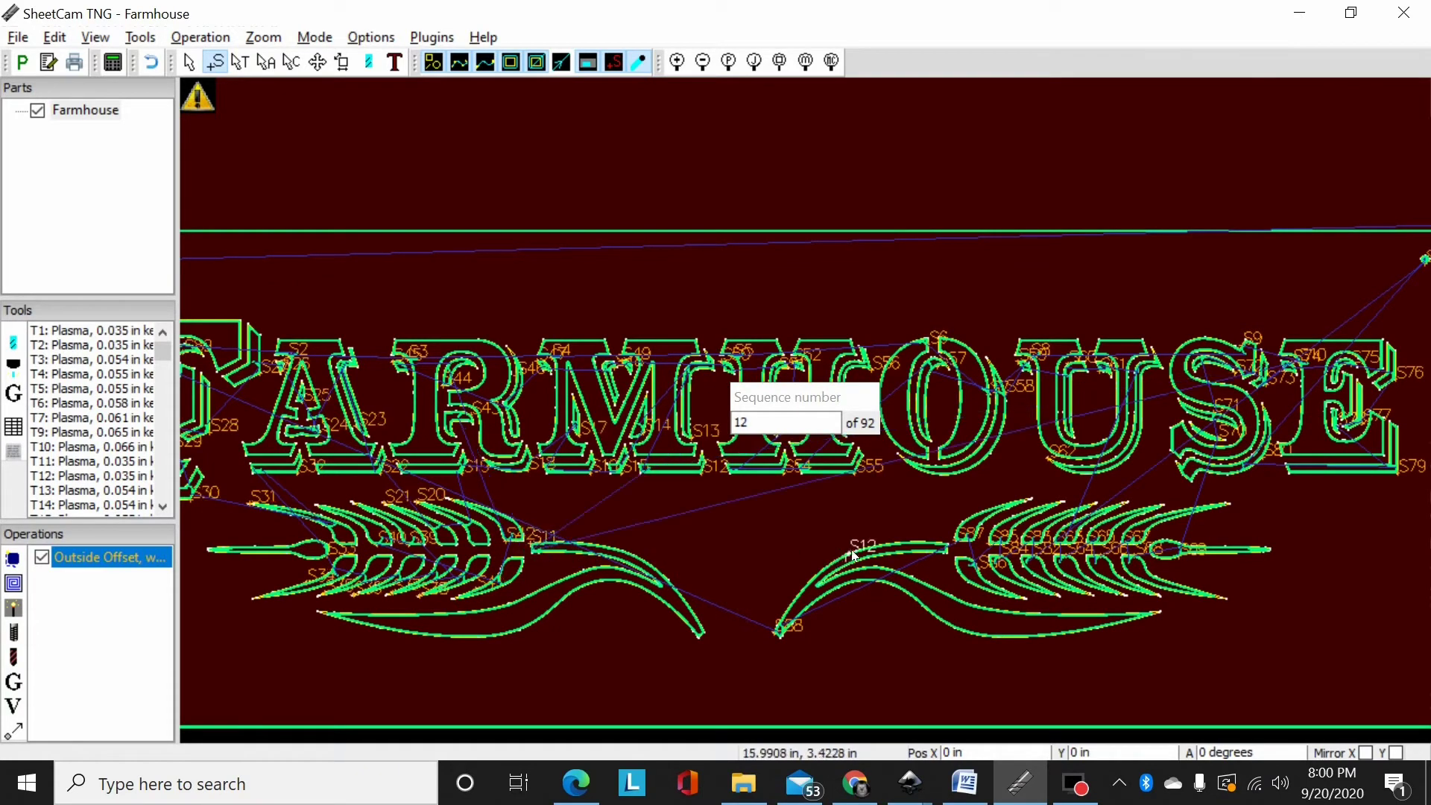
pyautogui.click(781, 632)
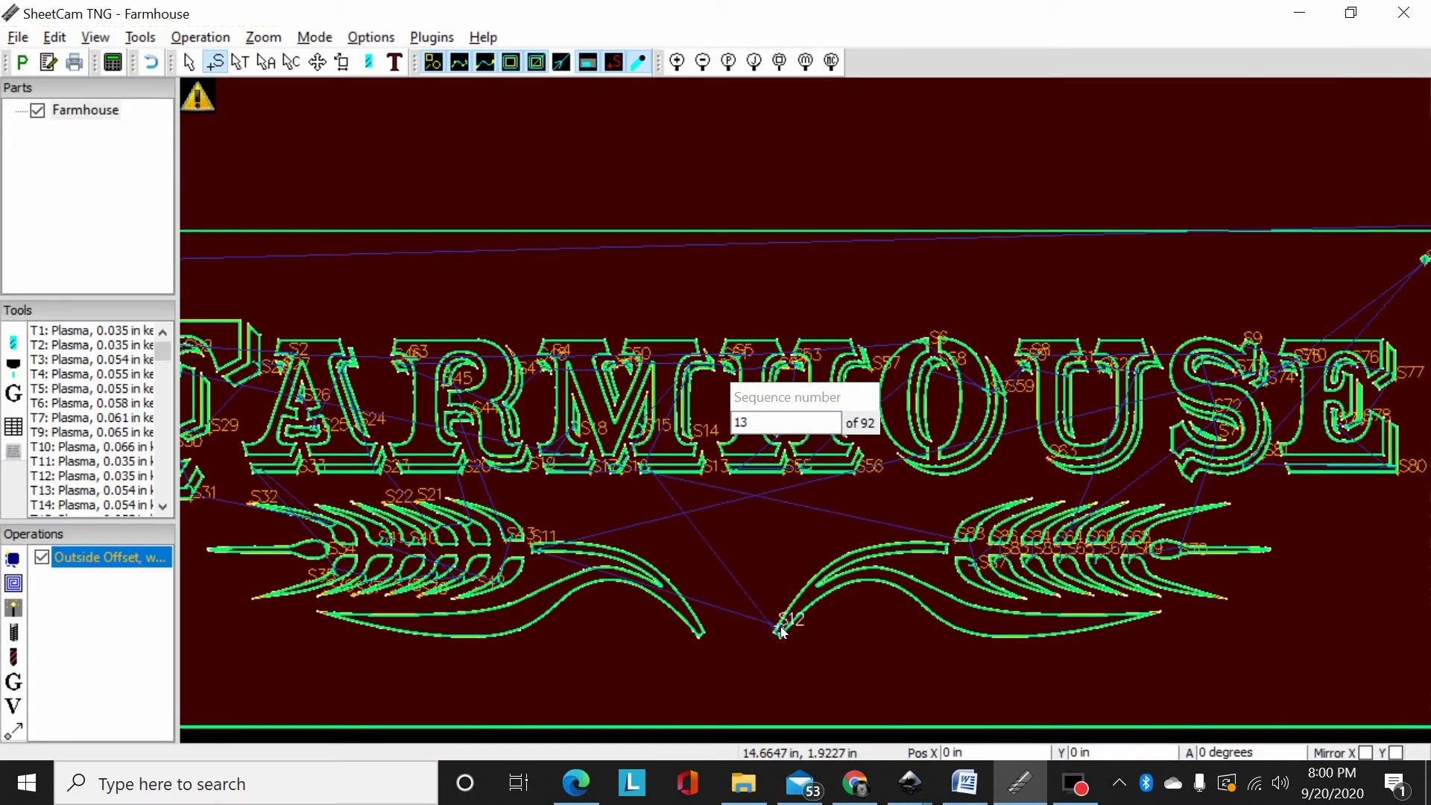
pyautogui.scroll(4, 781, 631)
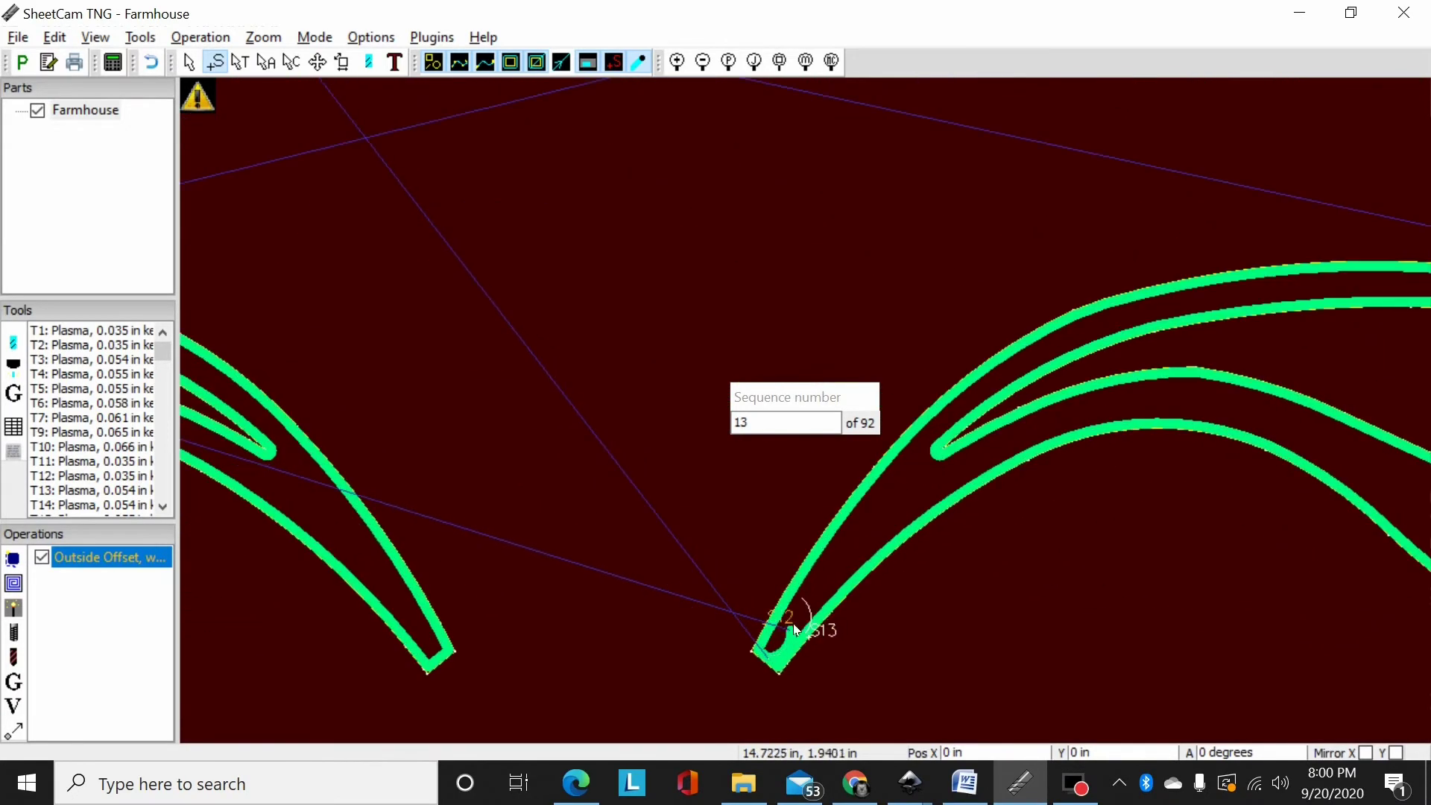
pyautogui.click(795, 623)
pyautogui.scroll(-4, 802, 603)
pyautogui.scroll(-2, 802, 602)
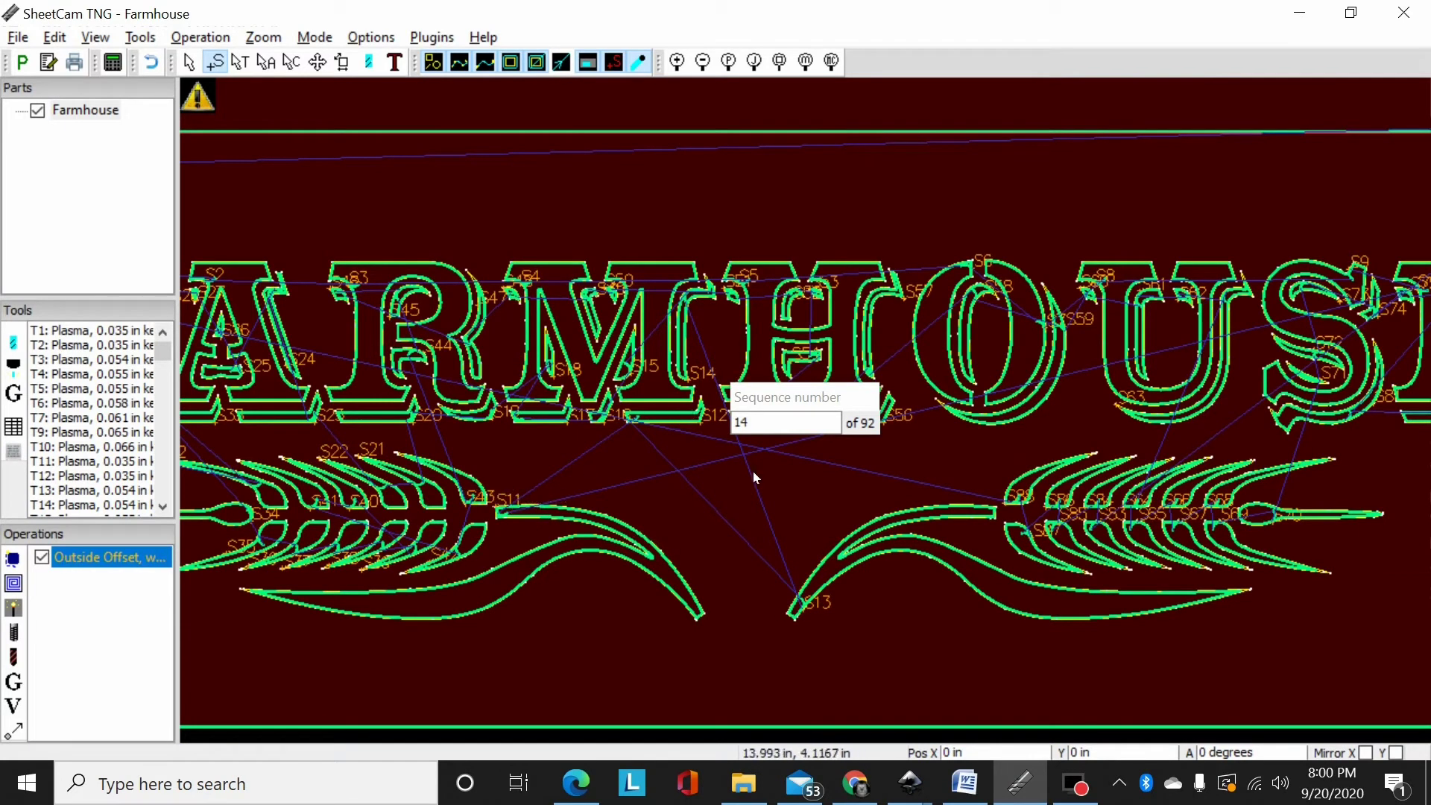
# Step: End the manual sequence after S13 from the canvas menu and zoom out to see the whole part
pyautogui.rightClick(590, 460)
pyautogui.click(649, 101)
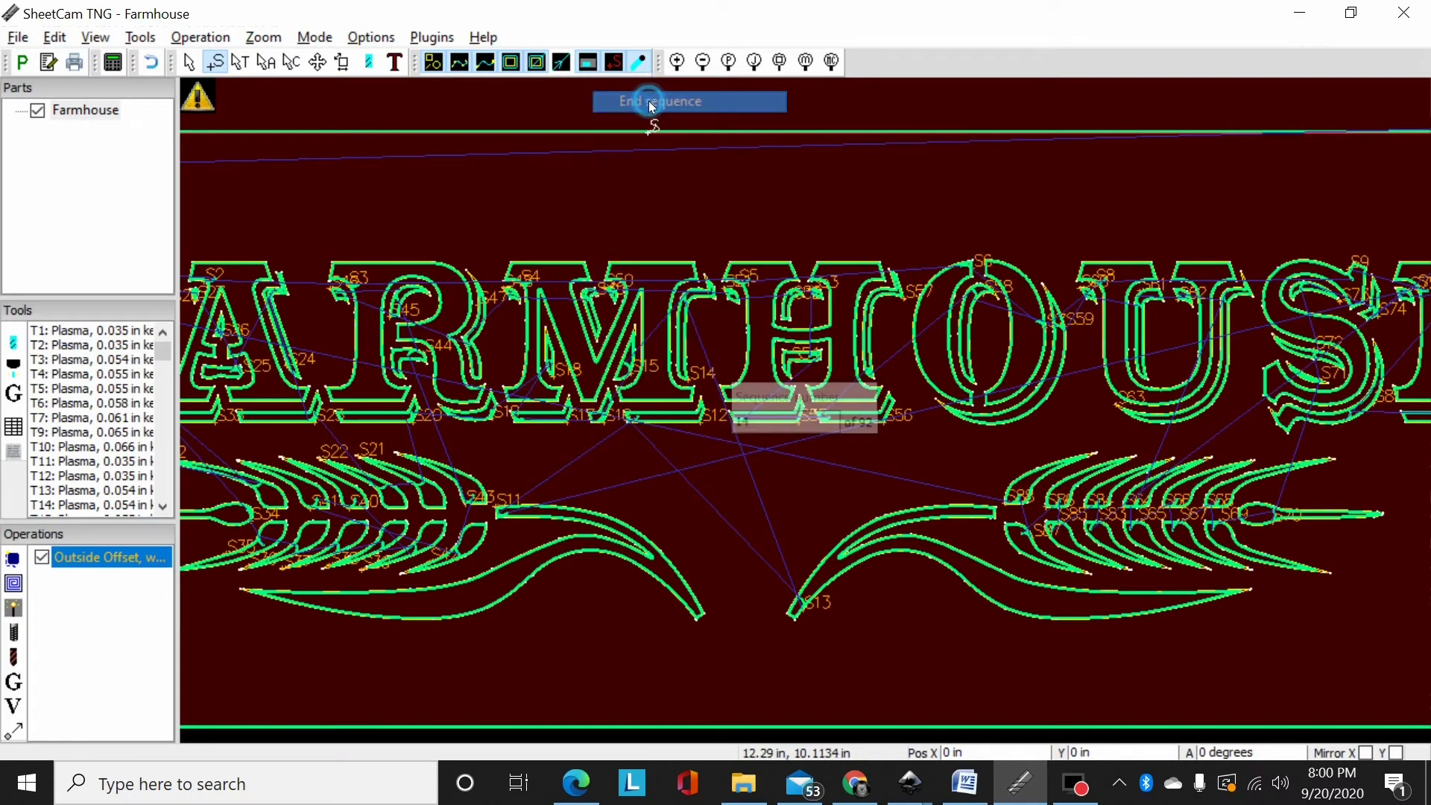
pyautogui.scroll(-3, 509, 436)
pyautogui.scroll(5, 486, 428)
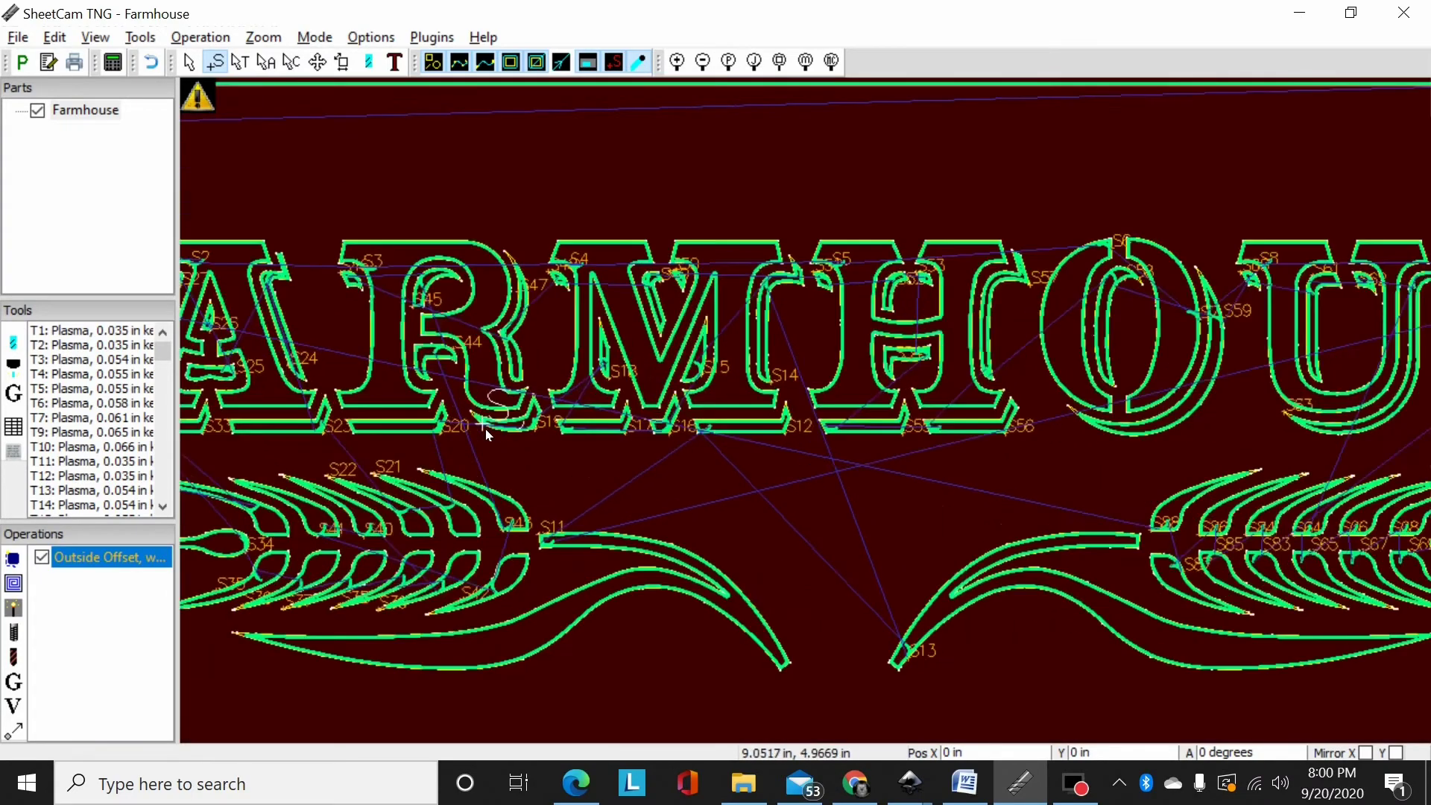
pyautogui.scroll(-3, 442, 555)
pyautogui.scroll(-2, 456, 548)
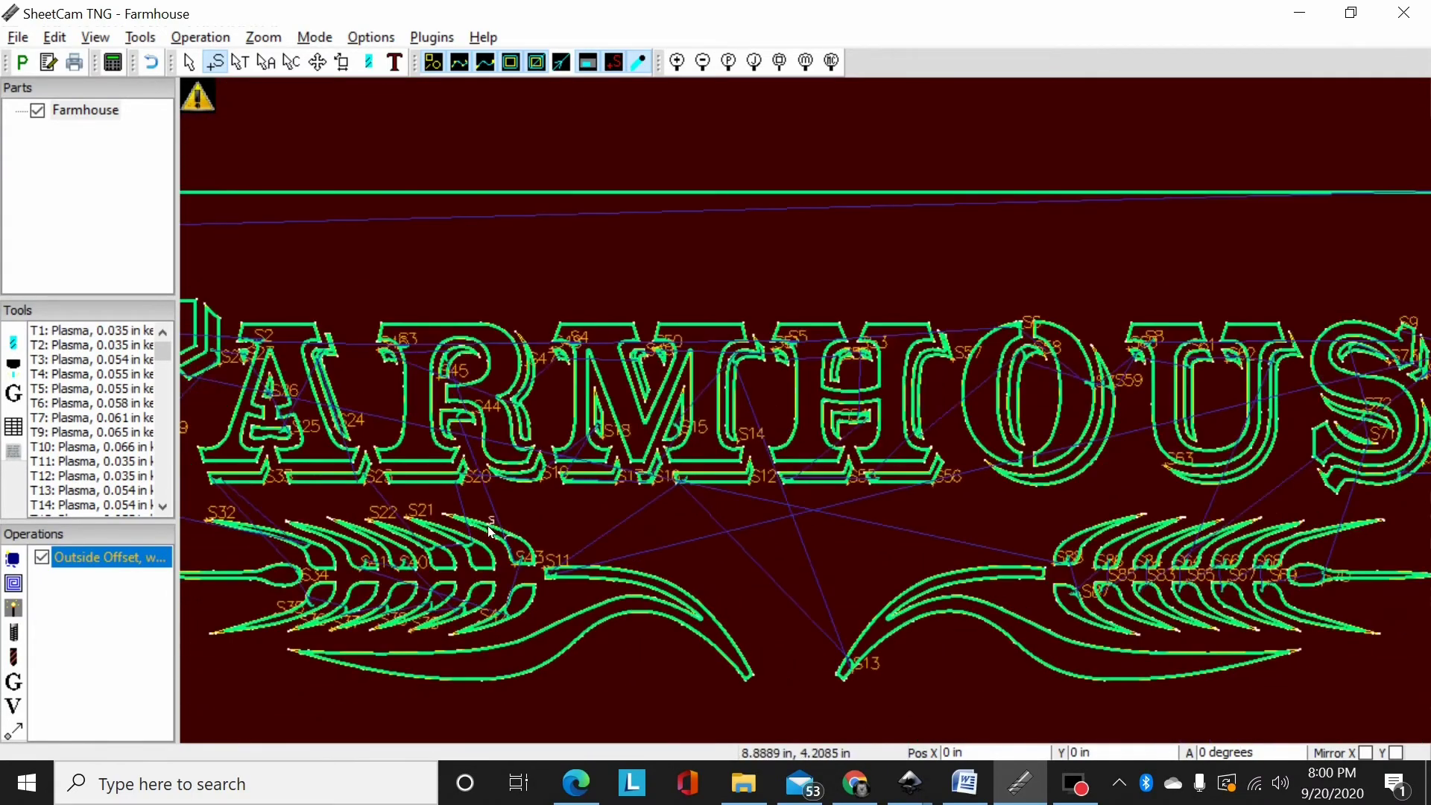
pyautogui.scroll(-2, 505, 522)
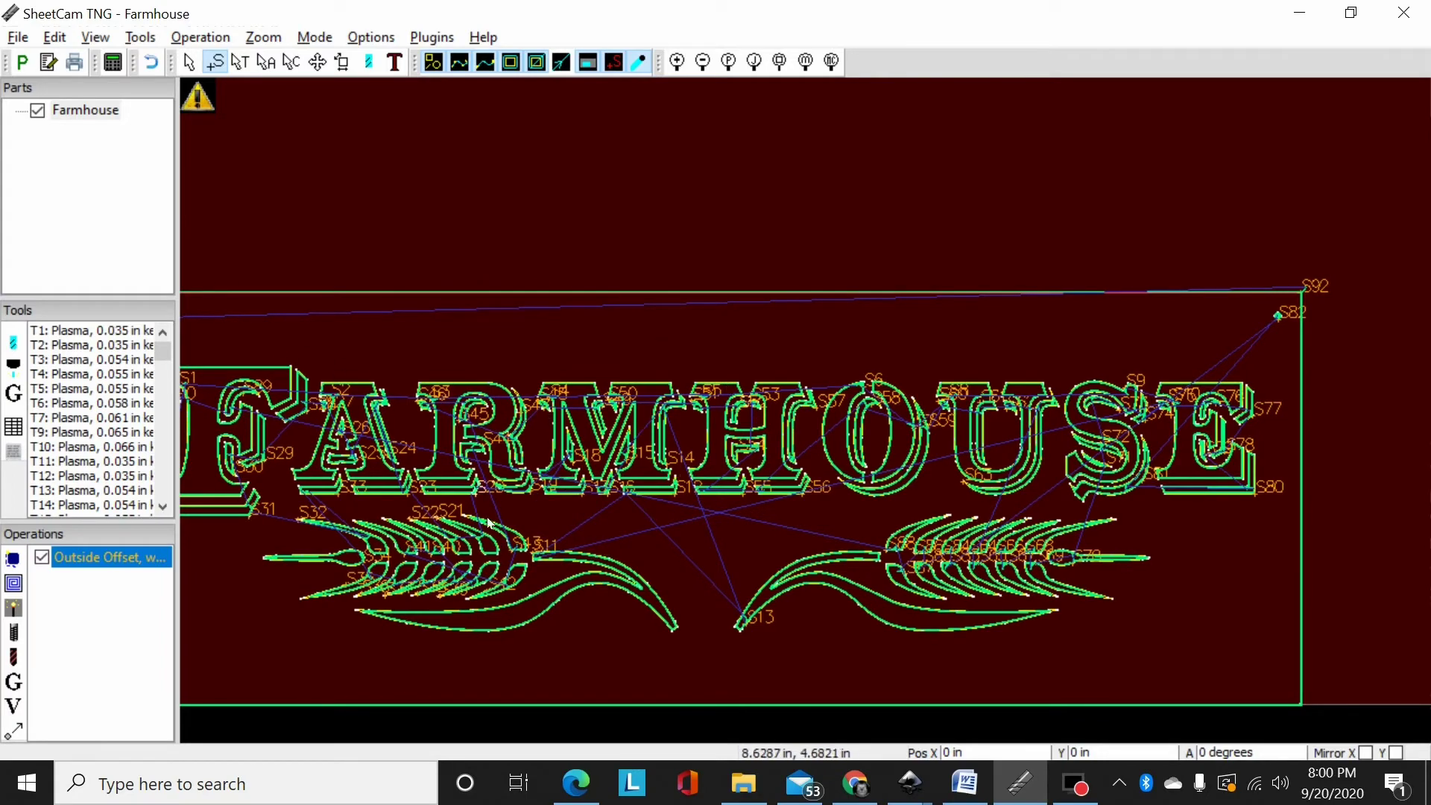
# Step: Return to the Select tool and pan across the sign to review cut order S1–S92
pyautogui.click(190, 62)
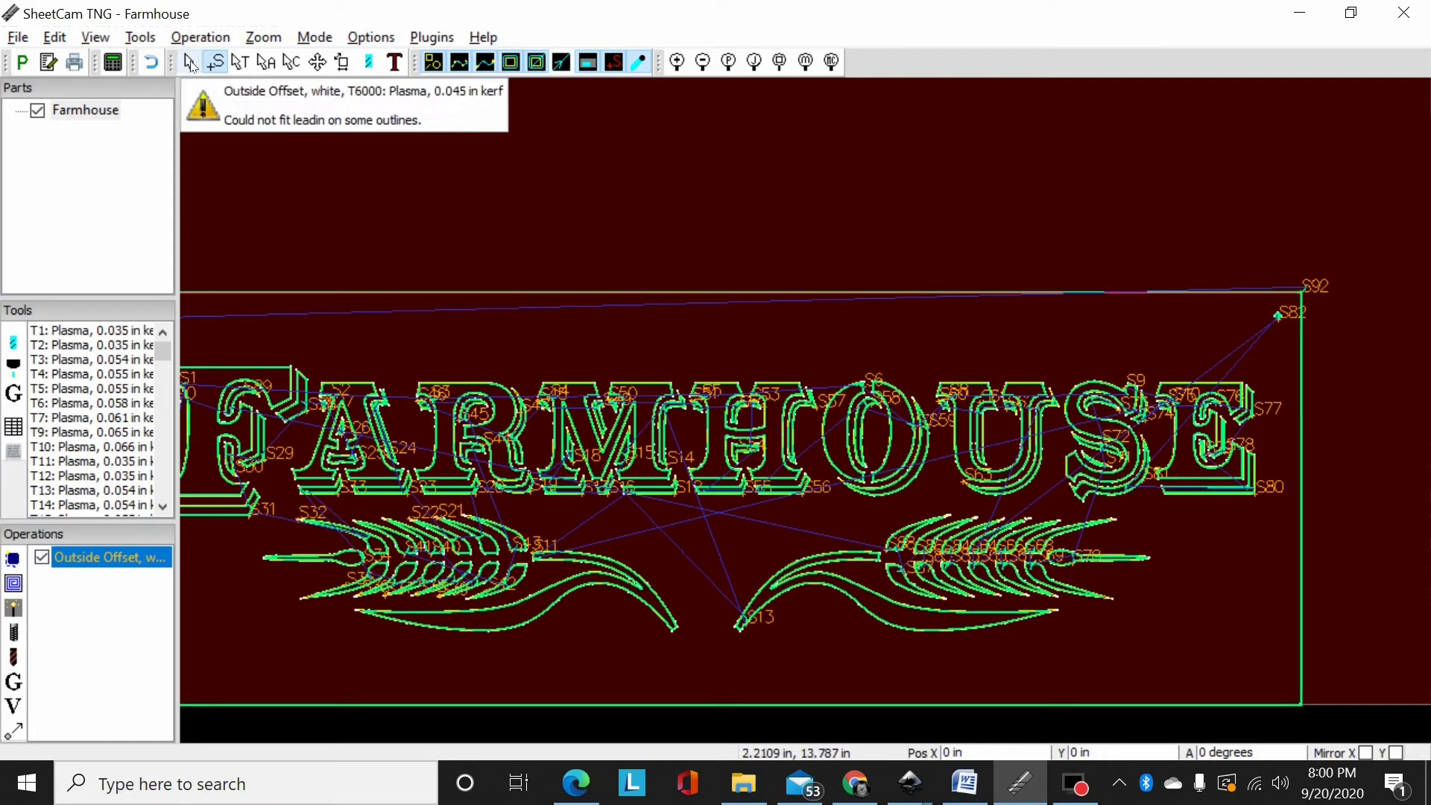
pyautogui.scroll(-3, 315, 371)
pyautogui.scroll(5, 314, 370)
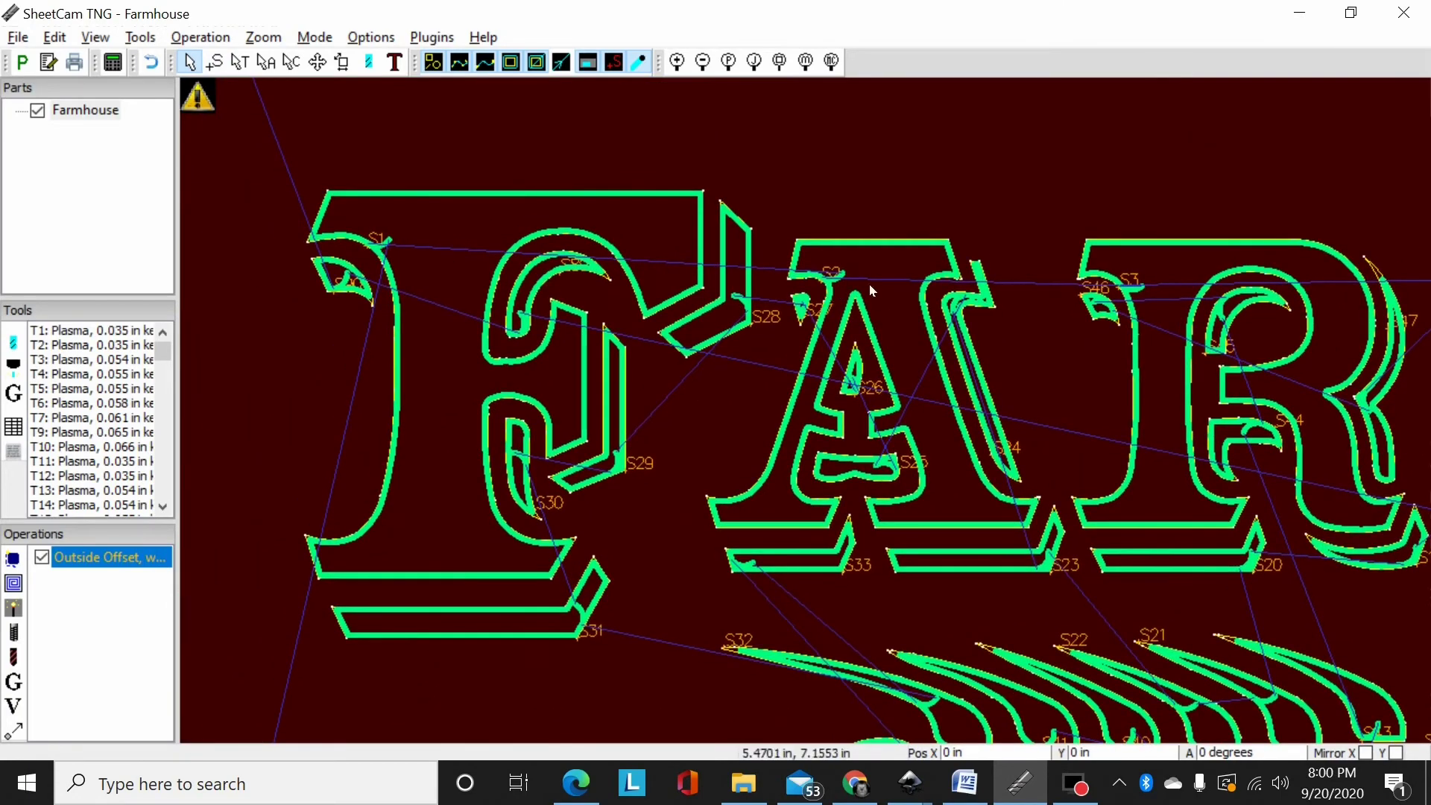
pyautogui.moveTo(1160, 285); pyautogui.dragTo(512, 213, button='middle')
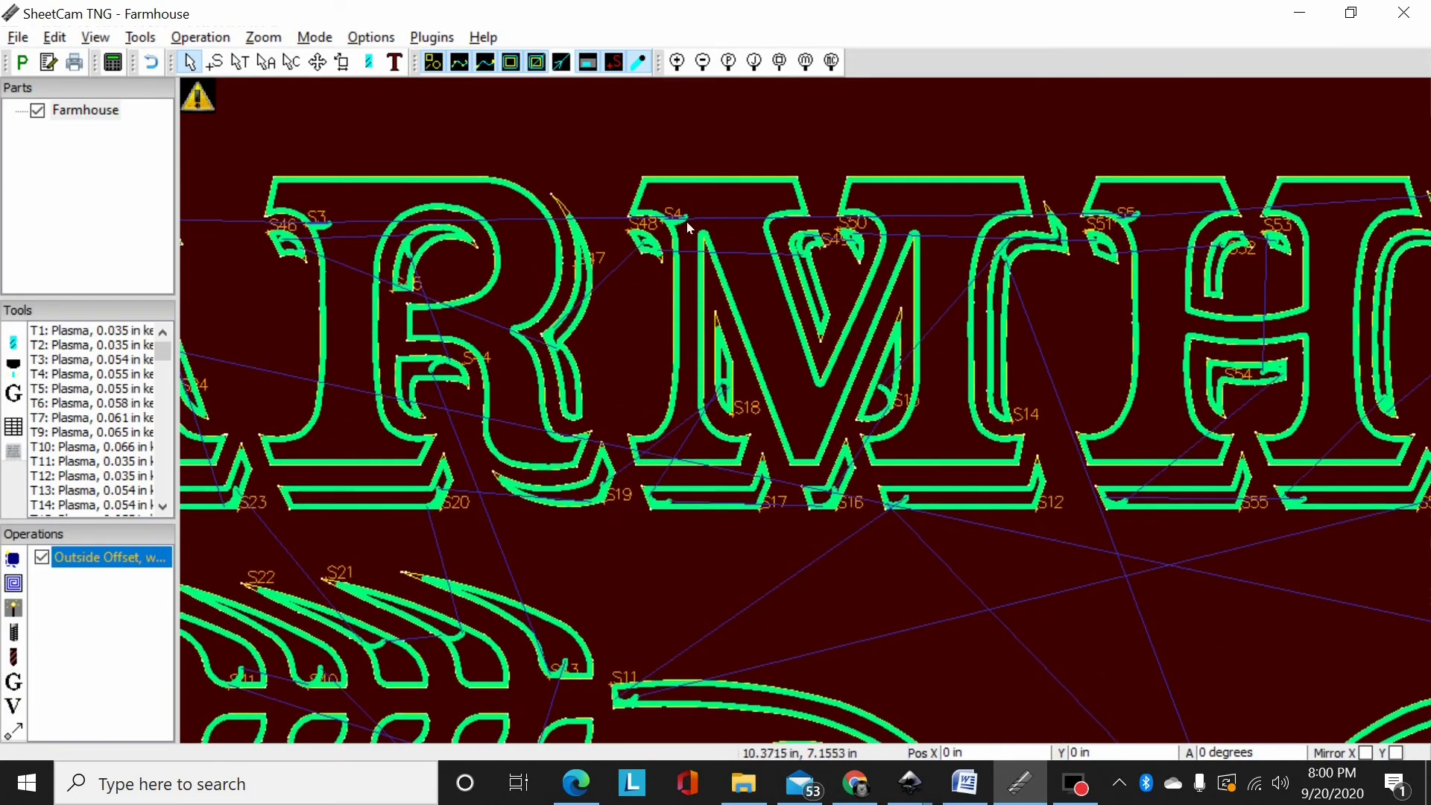
pyautogui.scroll(-5, 549, 305)
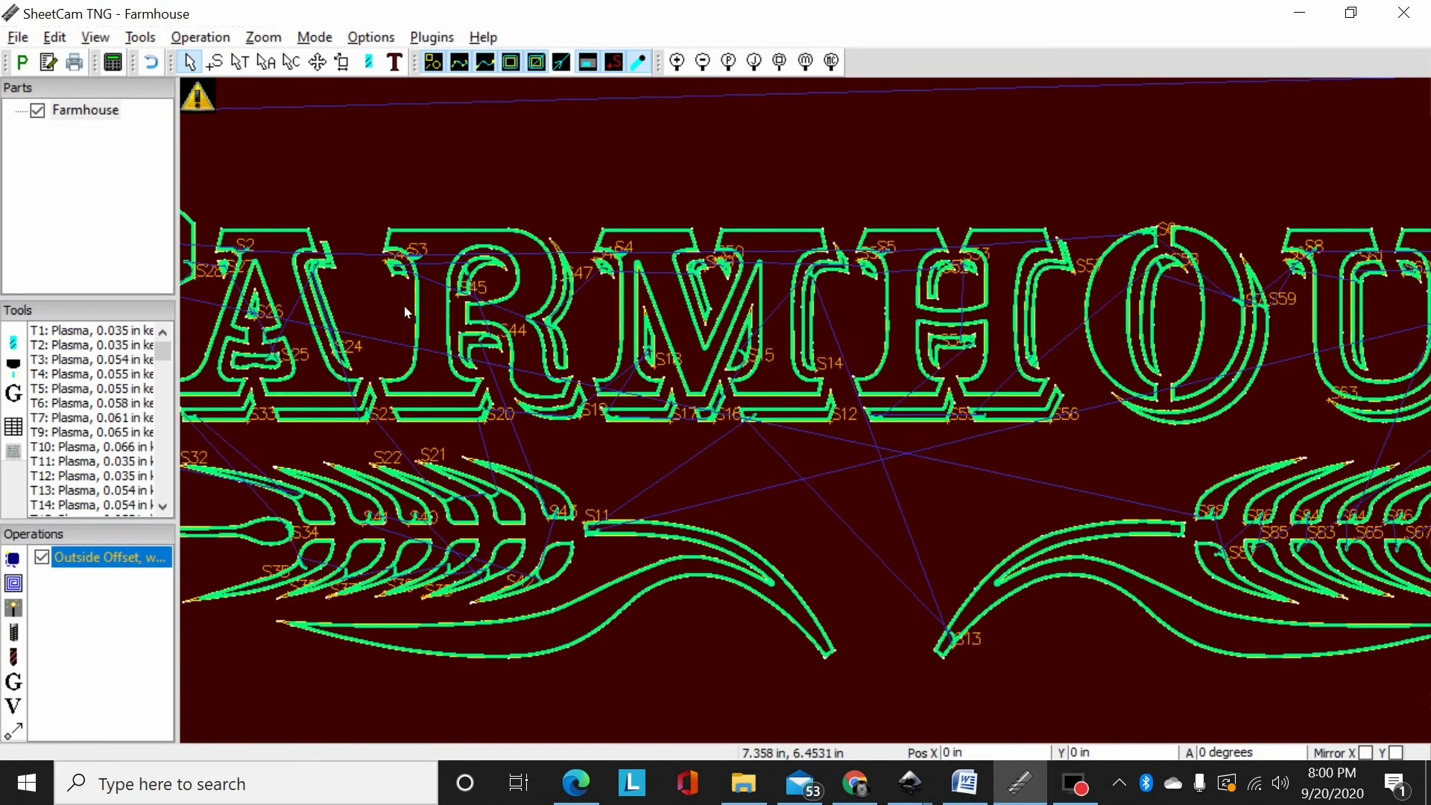
pyautogui.scroll(2, 409, 313)
pyautogui.scroll(3, 388, 275)
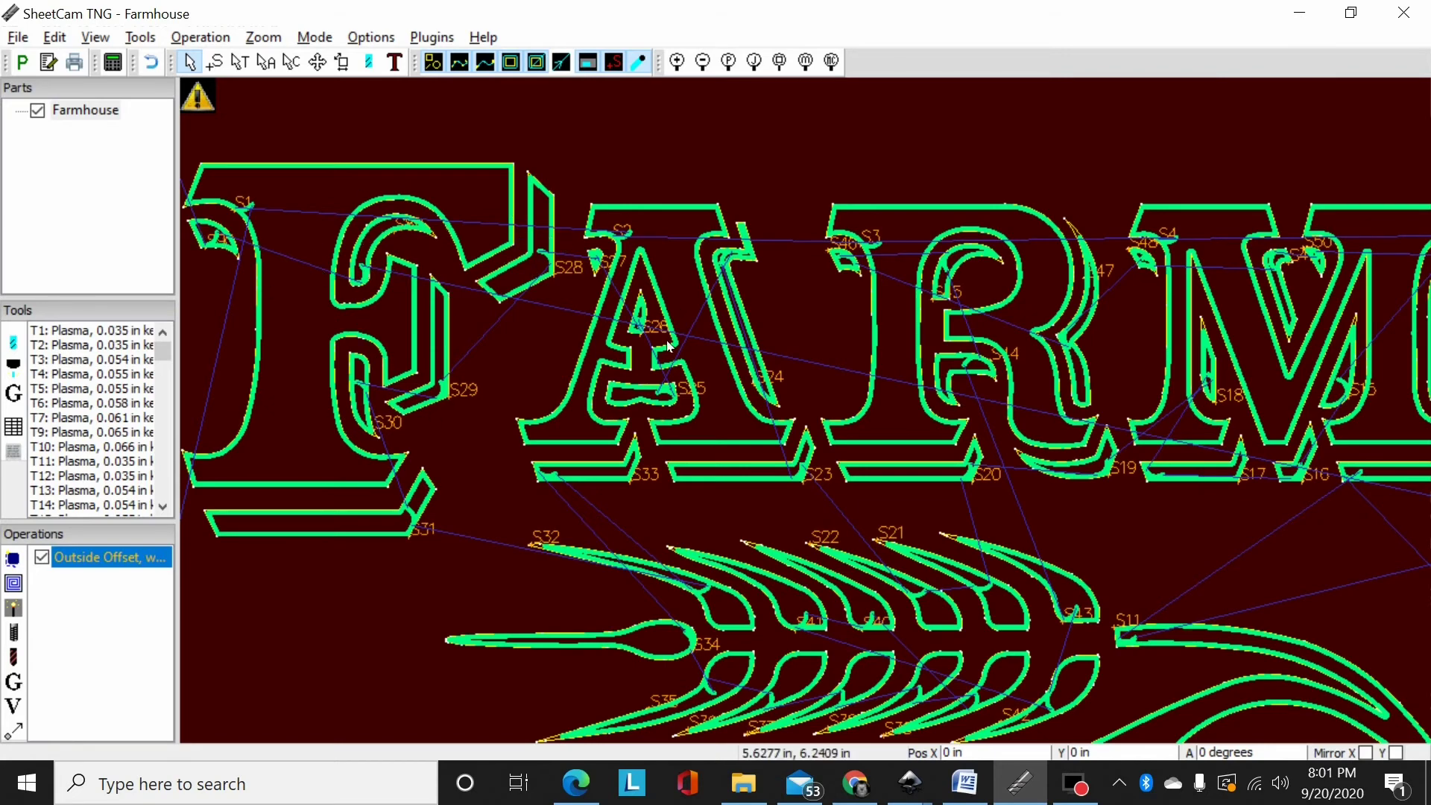
pyautogui.scroll(-5, 668, 346)
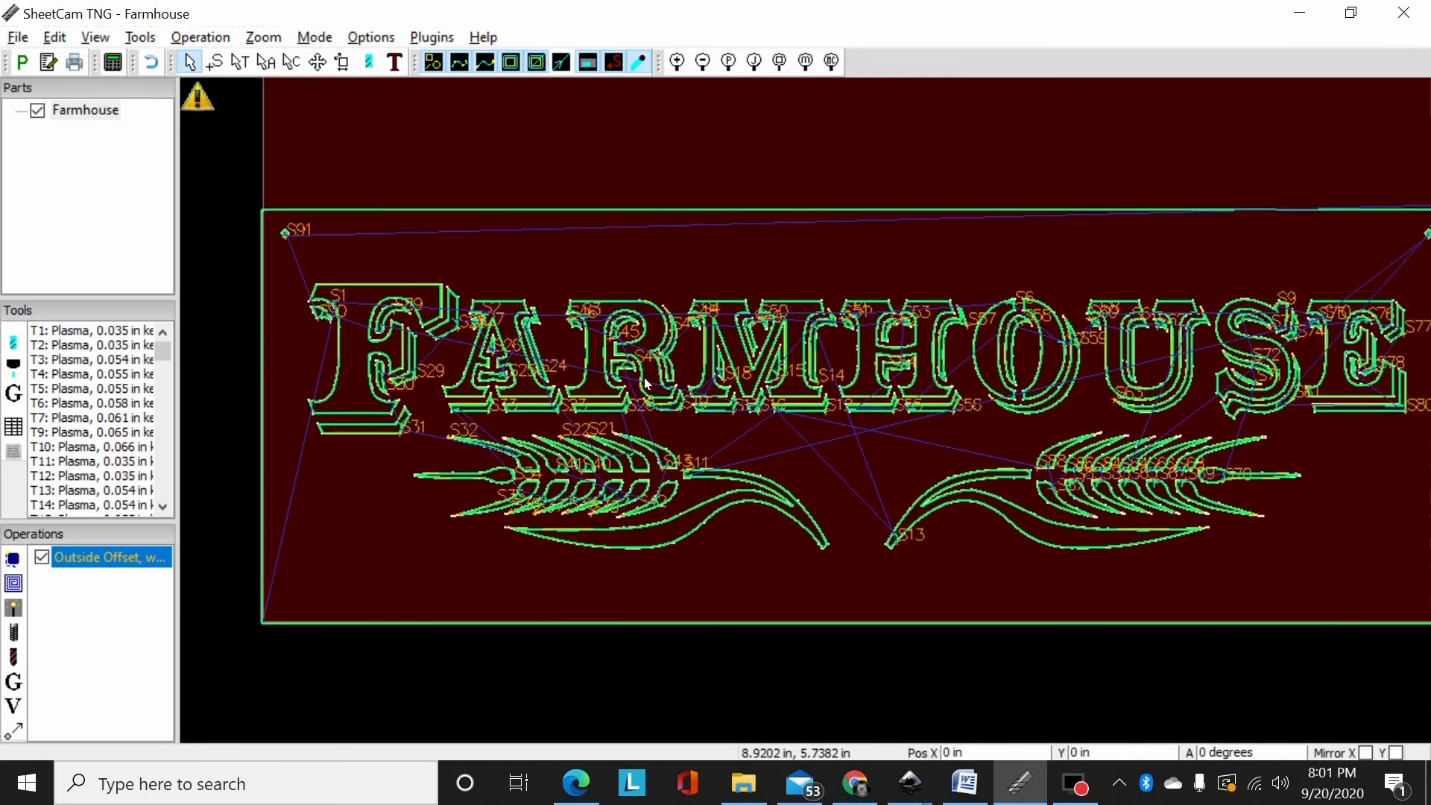
pyautogui.moveTo(645, 384); pyautogui.dragTo(623, 388, button='middle')
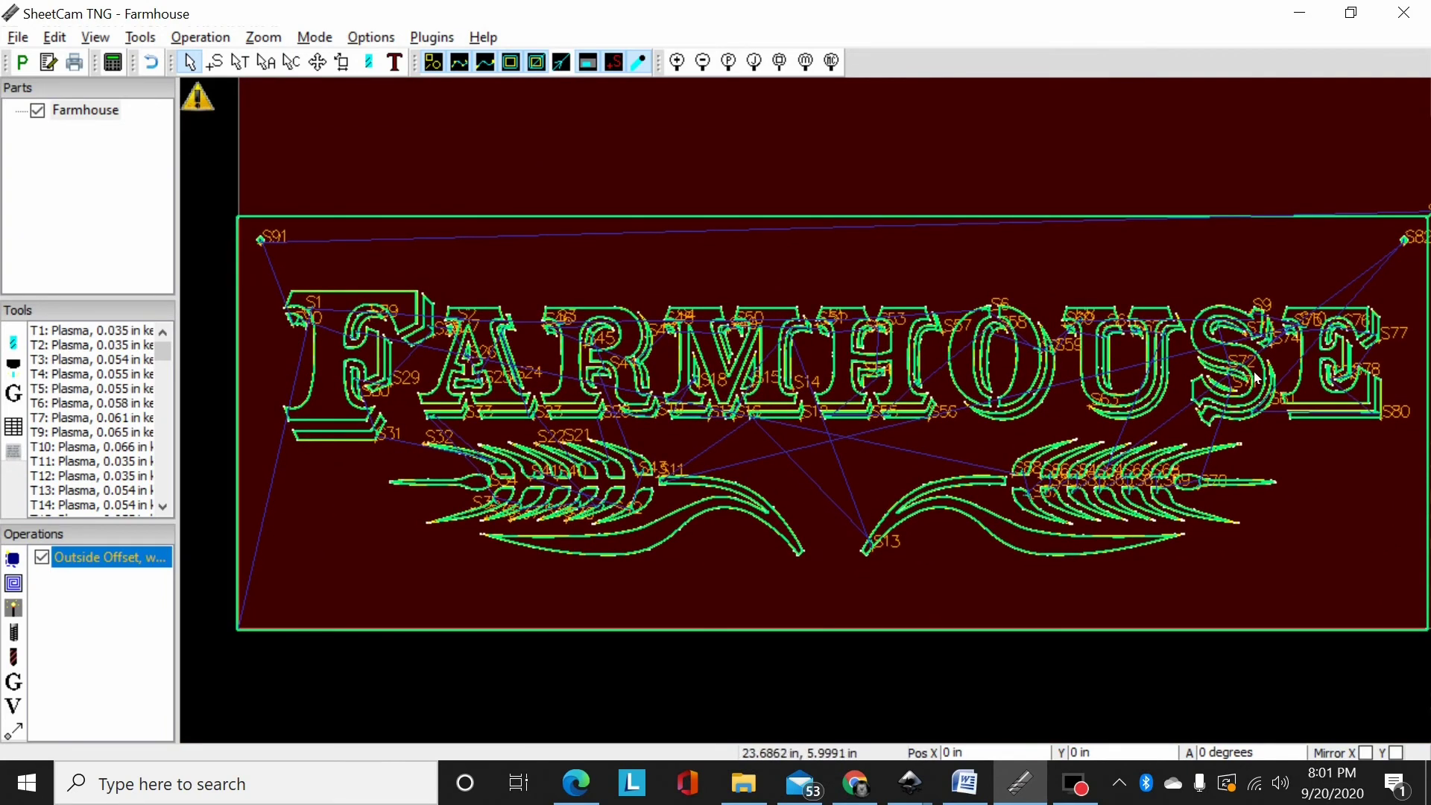